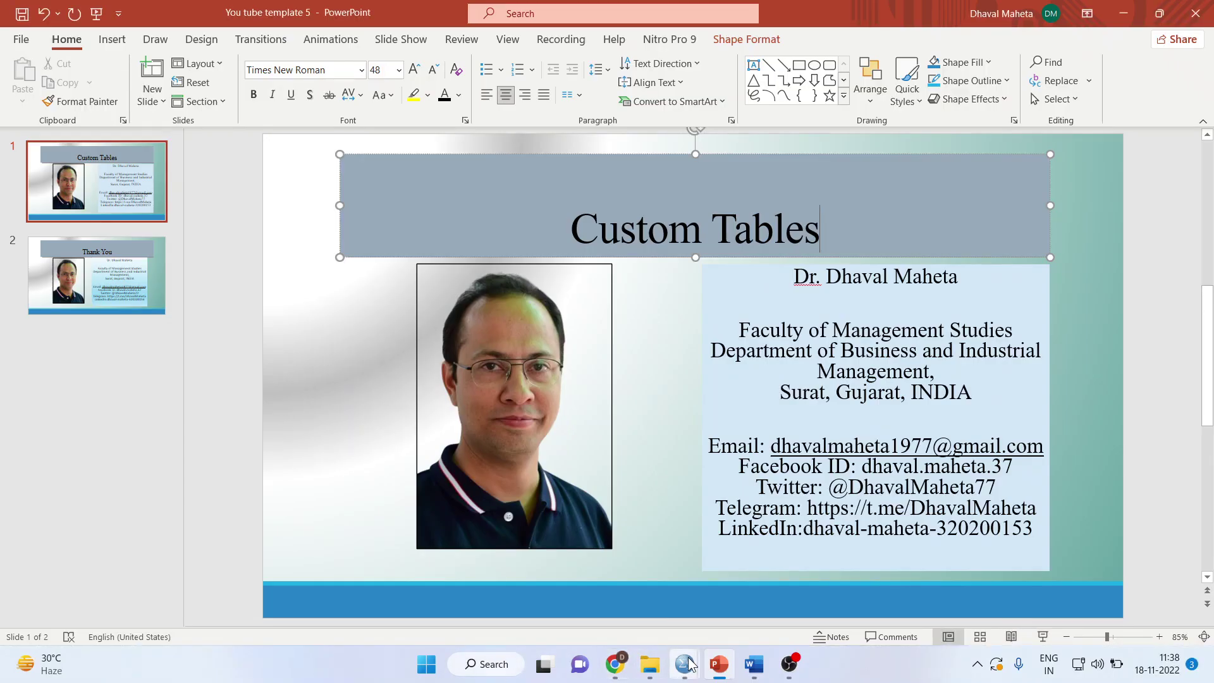
Bring the Employee data.sav window in SPSS Statistics to the front from the taskbar
mouse_move(685, 664)
left_click(749, 604)
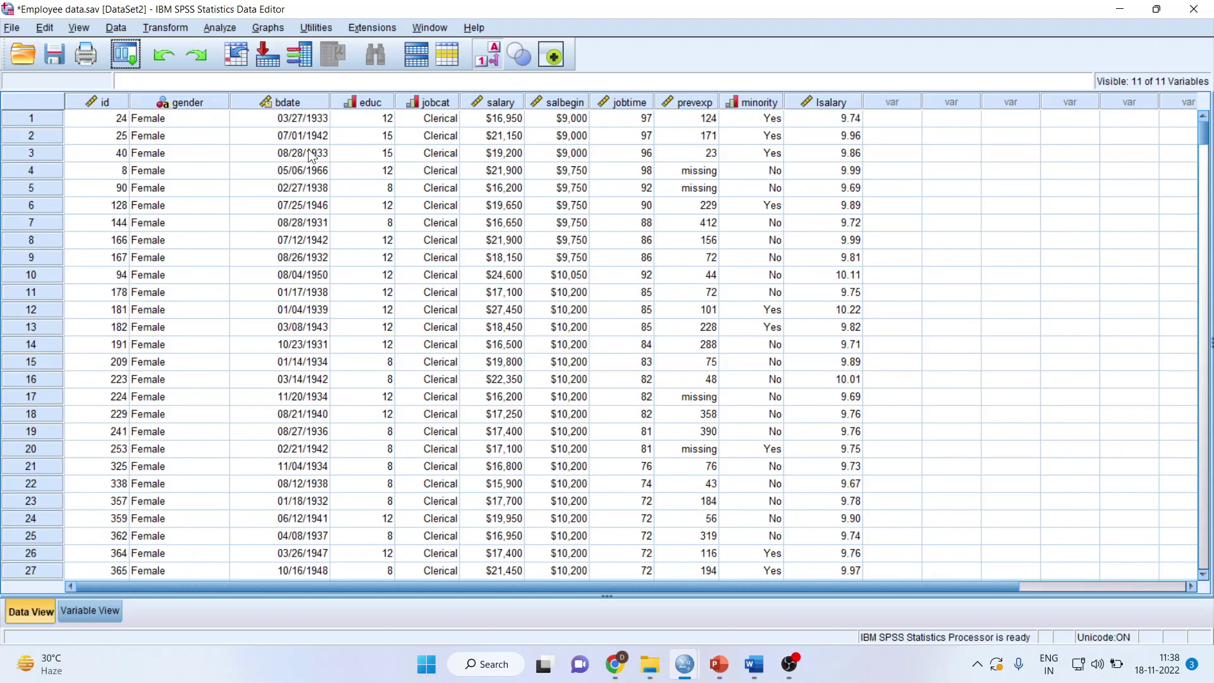
Open the Custom Tables builder from Analyze > Tables
left_click(222, 28)
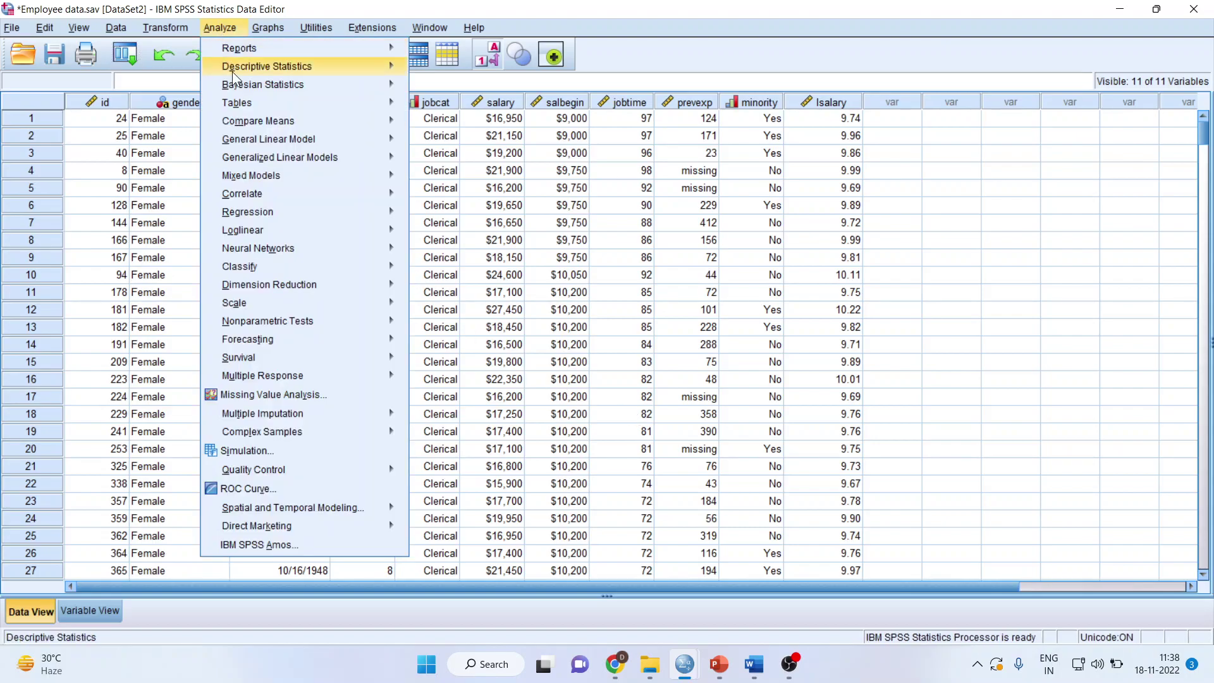
mouse_move(398, 120)
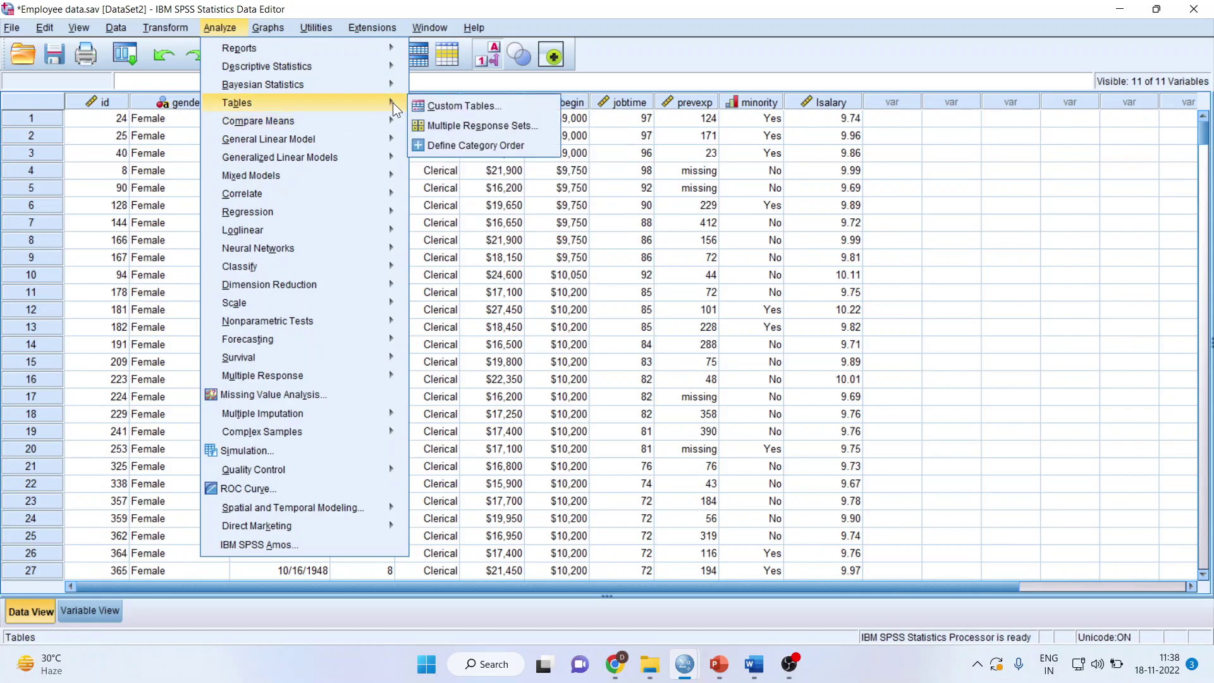
left_click(460, 105)
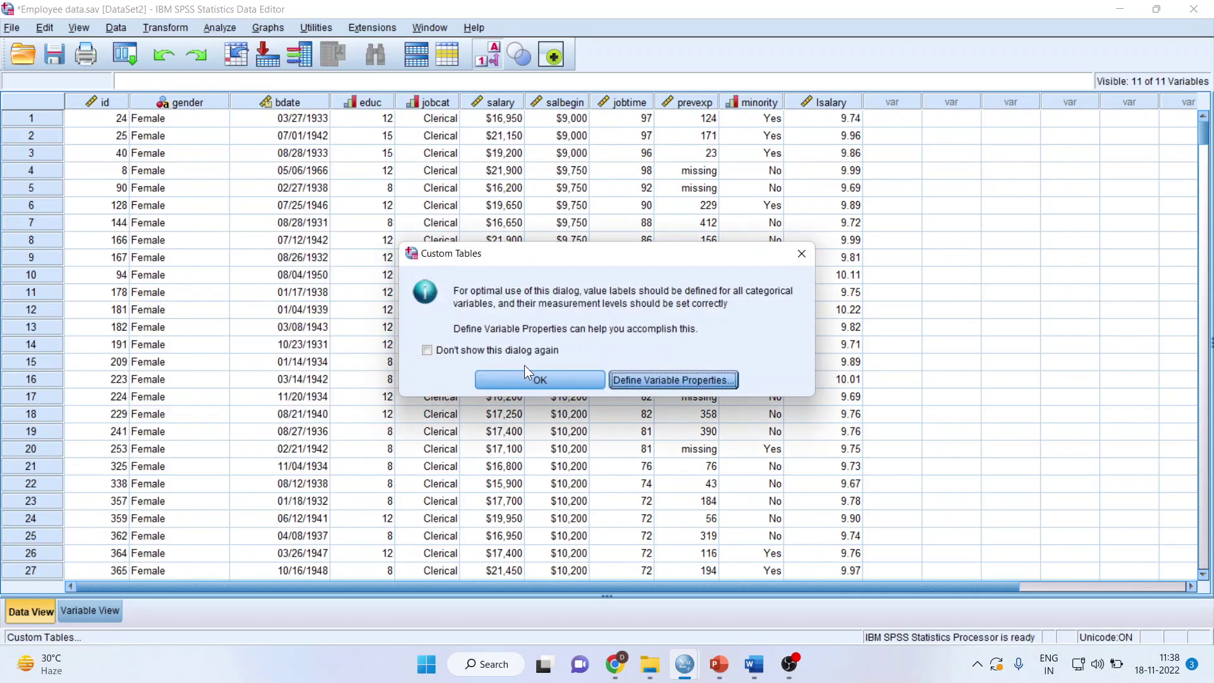
Dismiss the notice and lay out Gender across columns with Current Salary in rows
left_click(527, 384)
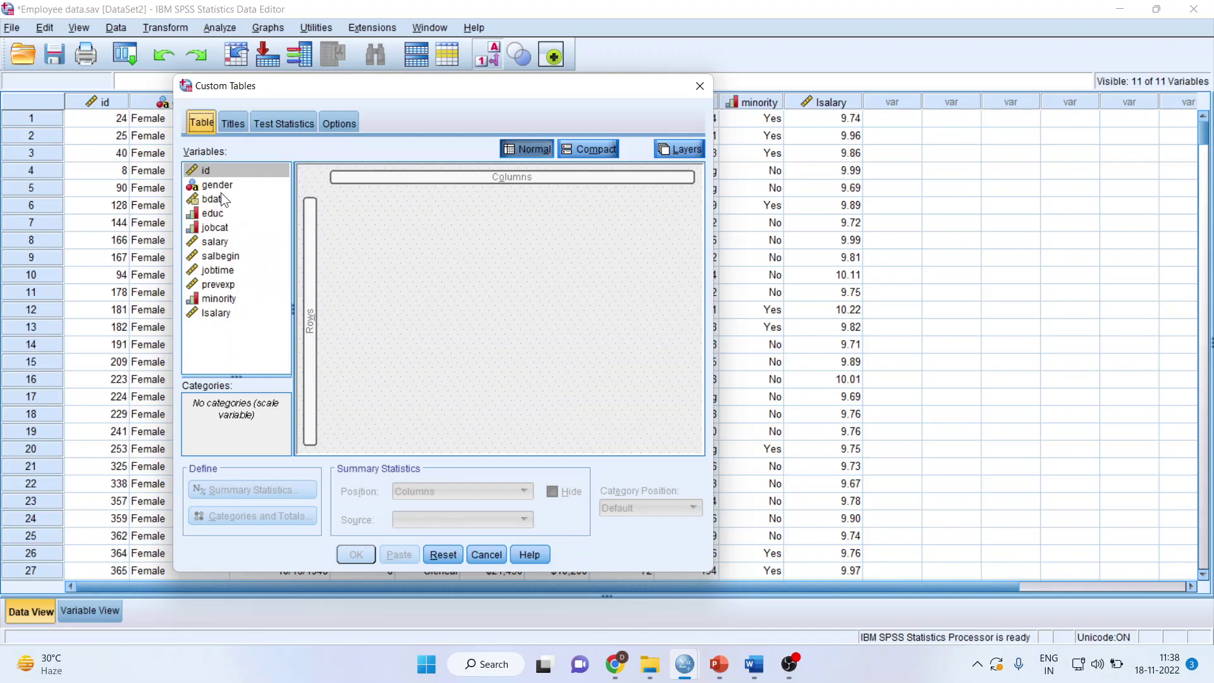
left_click_drag(222, 184, 467, 178)
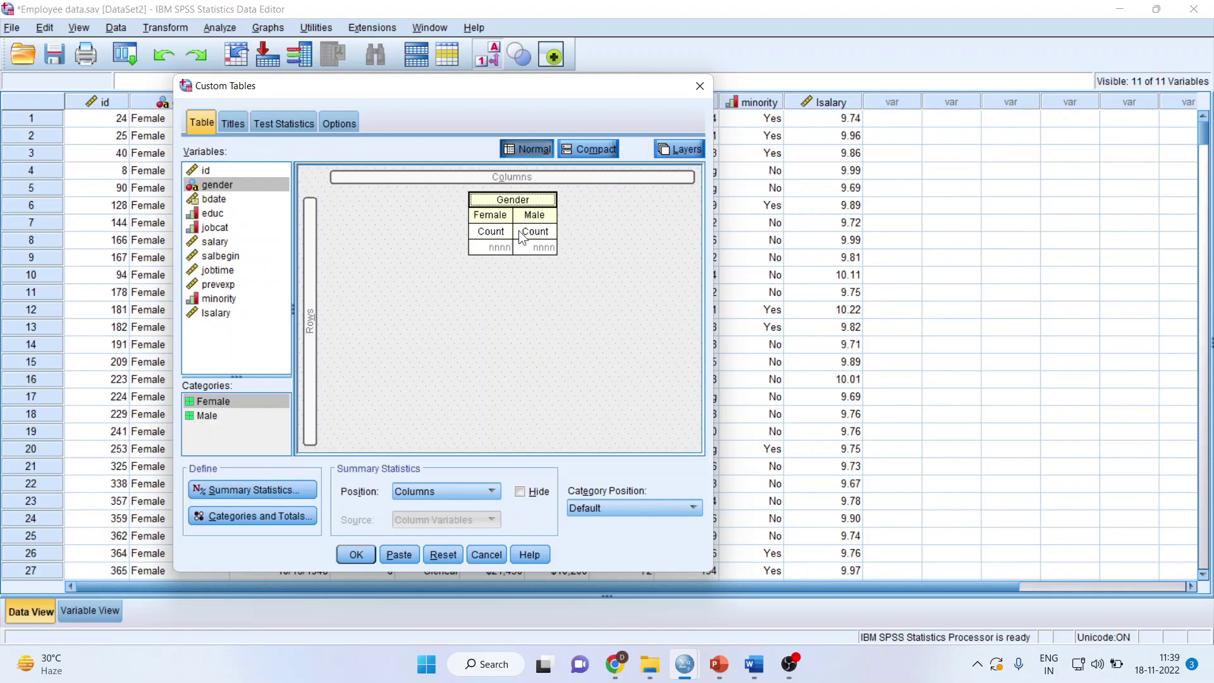
left_click_drag(220, 246, 308, 319)
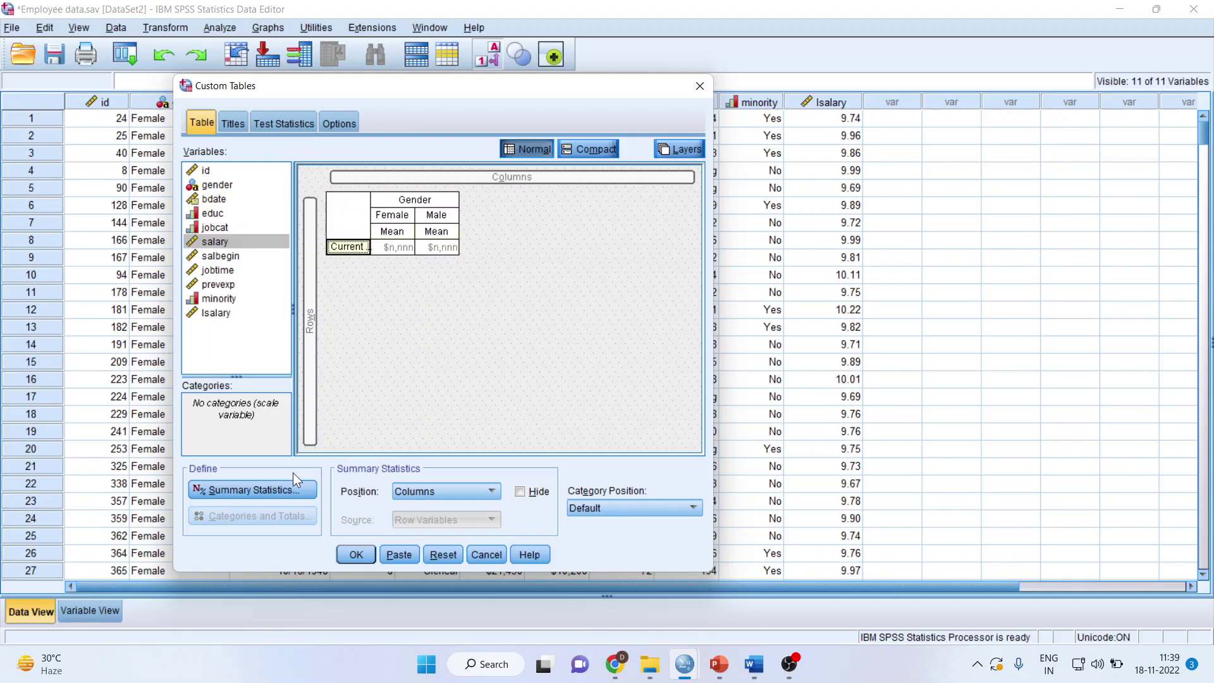
Add Median alongside Mean for Current Salary and run the gender salary table
left_click(286, 491)
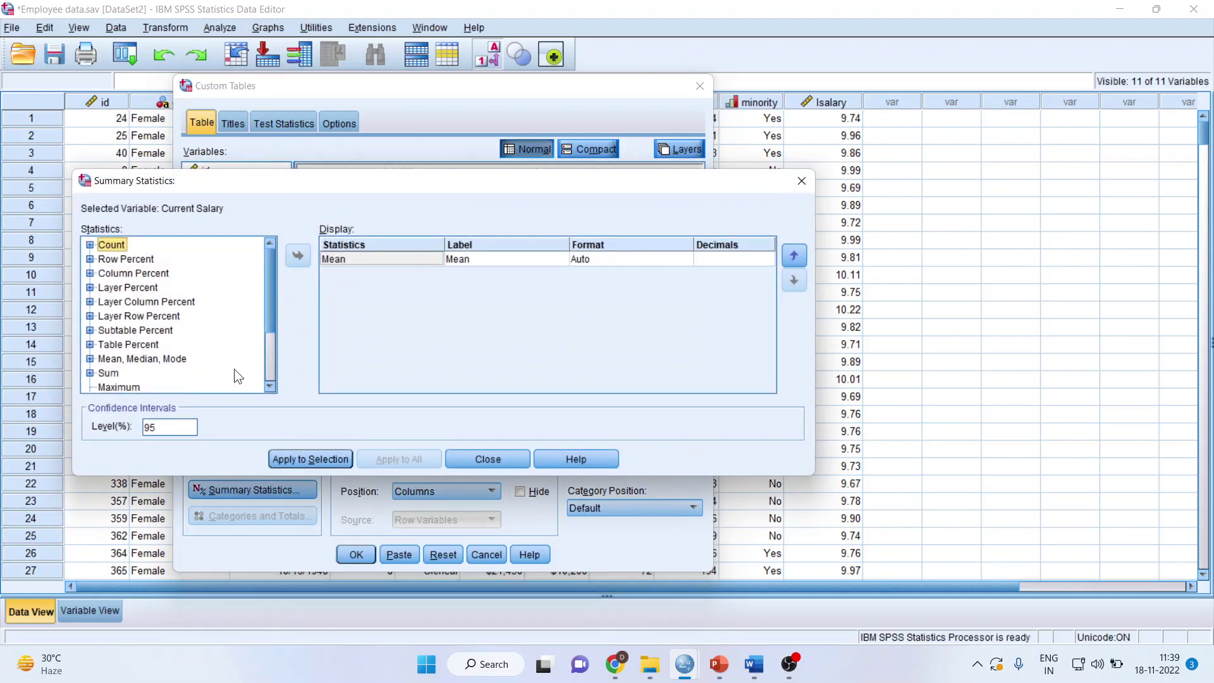
left_click(91, 359)
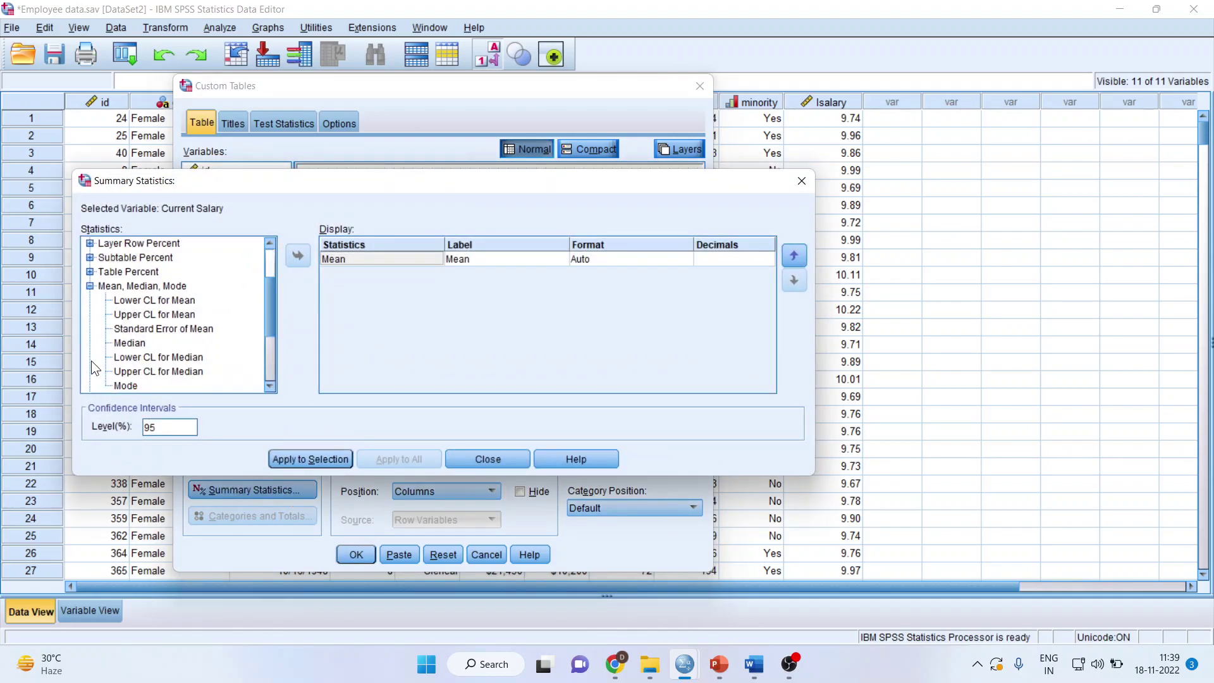
left_click(134, 343)
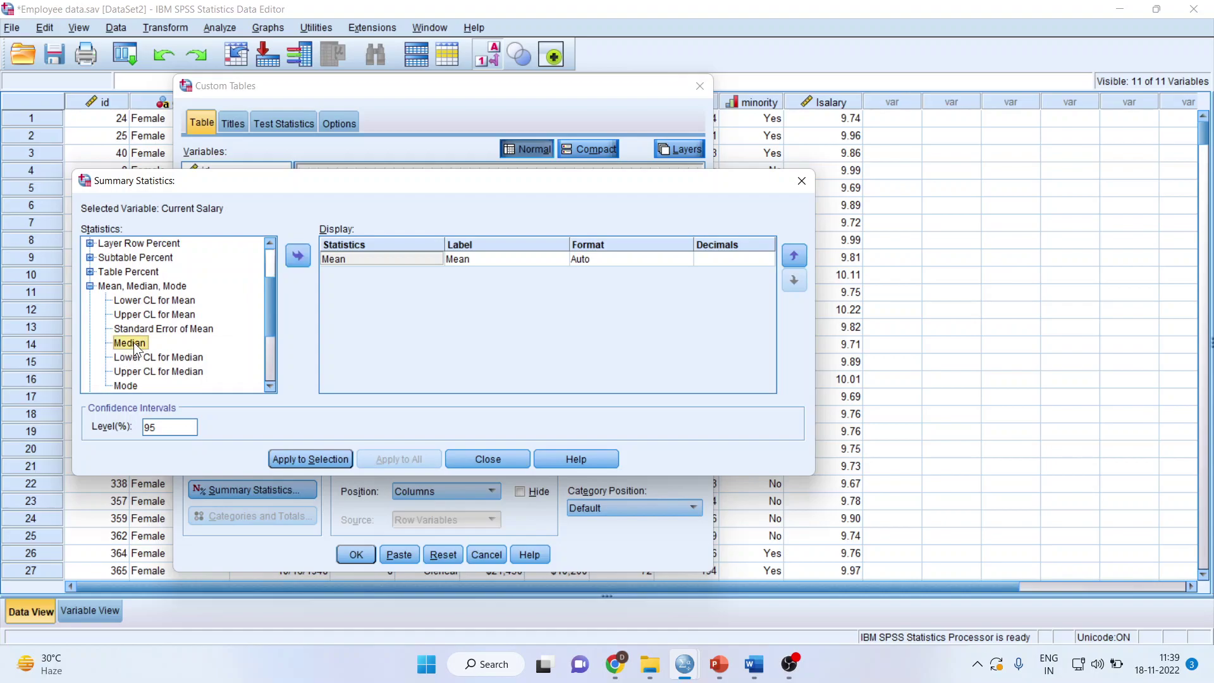
left_click(293, 259)
left_click(335, 464)
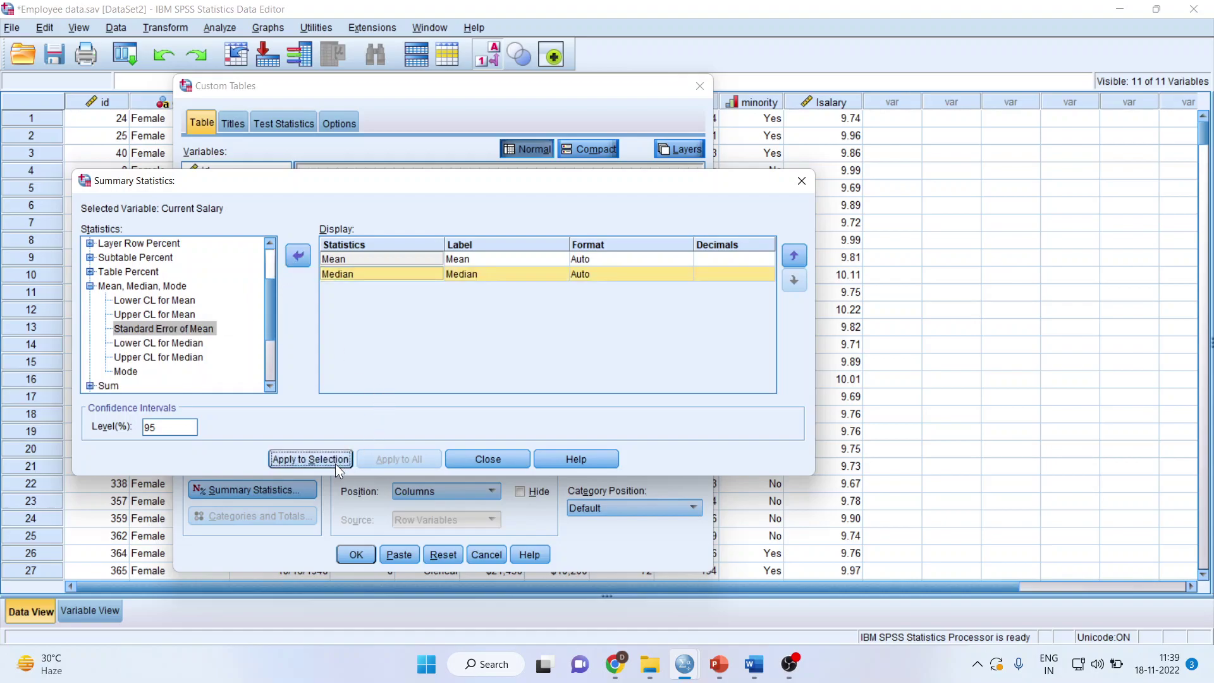
left_click(470, 458)
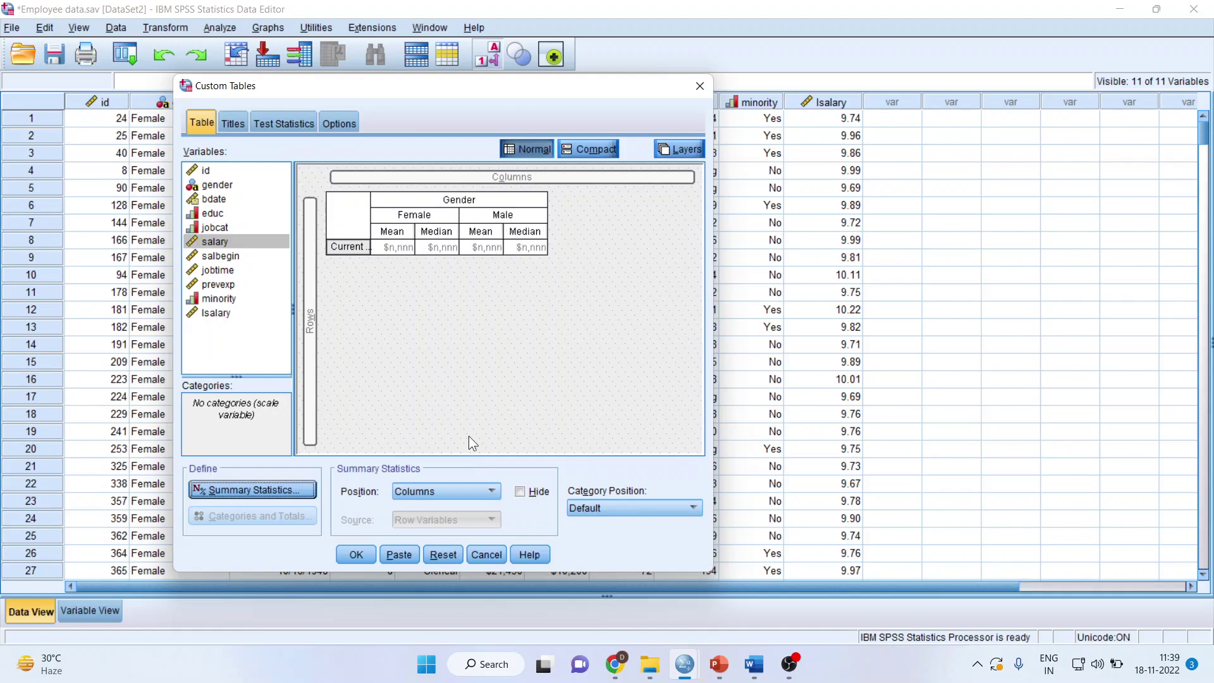
left_click(367, 558)
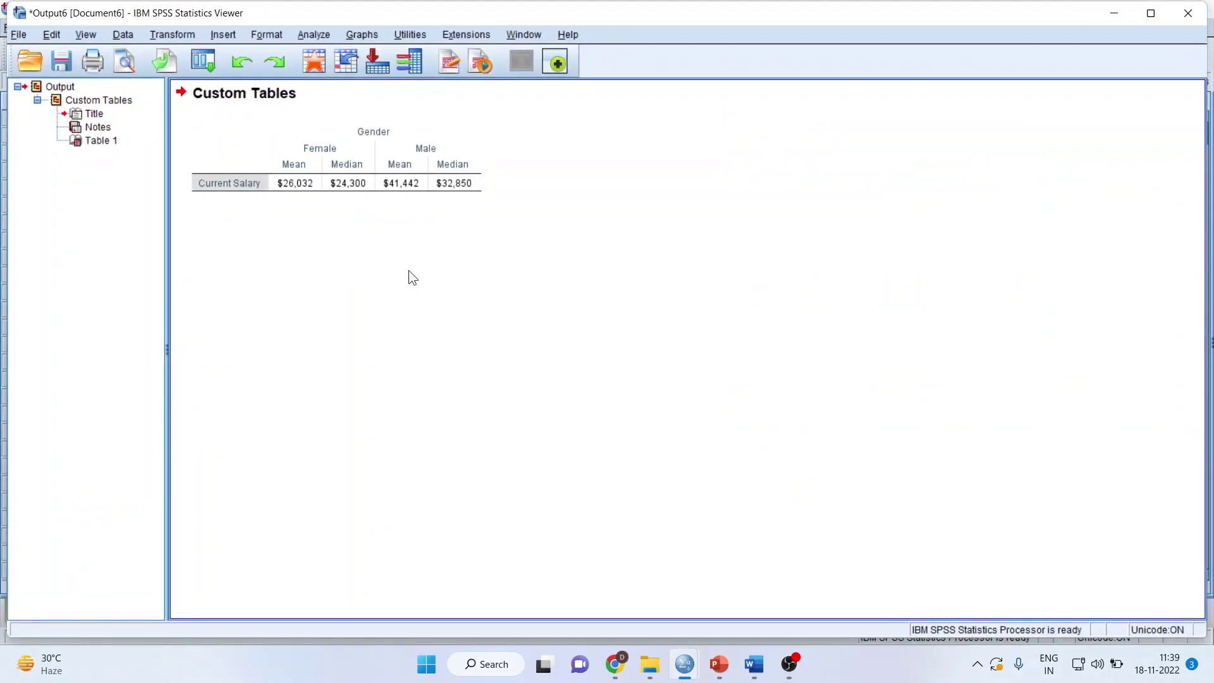
Reopen Custom Tables through the recently used dialogs button and dismiss the notice
left_click(209, 68)
left_click(215, 88)
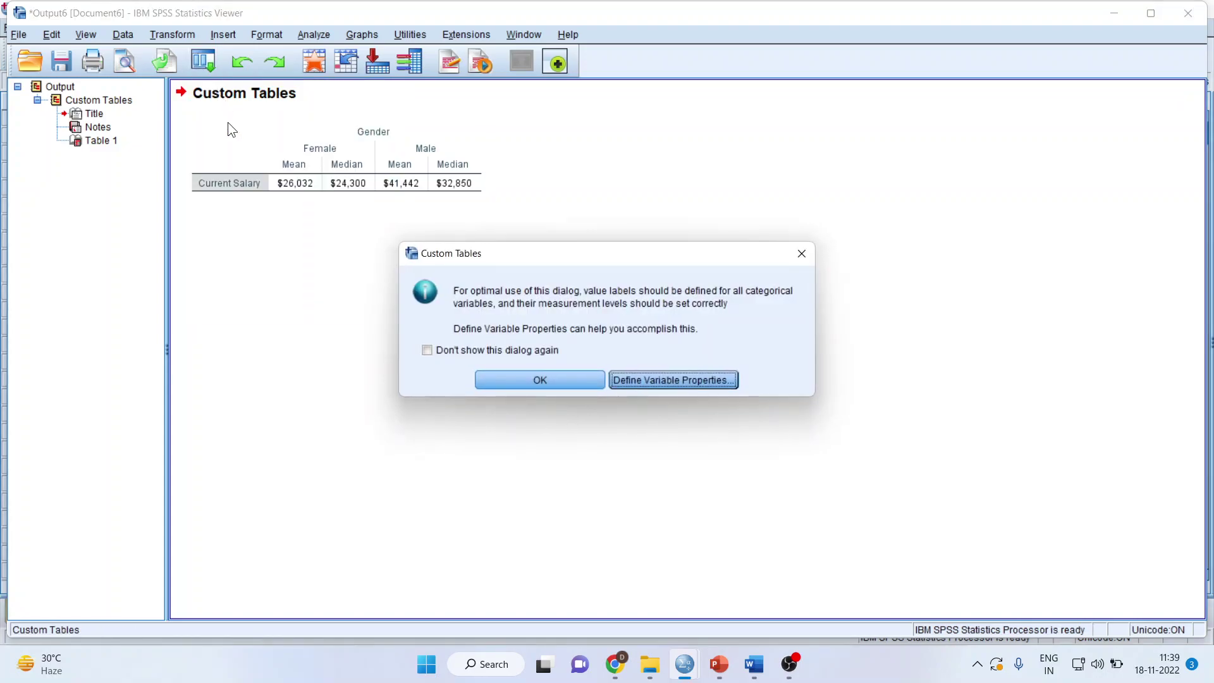
left_click(531, 384)
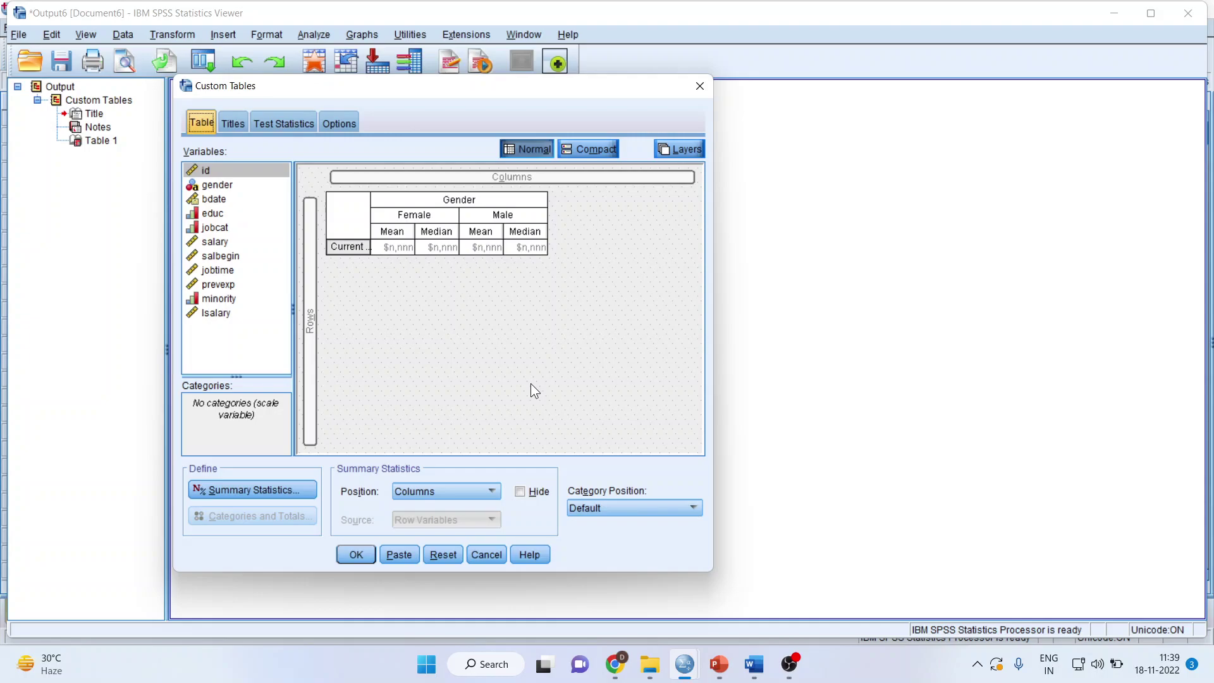
Reset all tabs, then place Gender in rows and Current Salary in columns
left_click(452, 555)
left_click(395, 350)
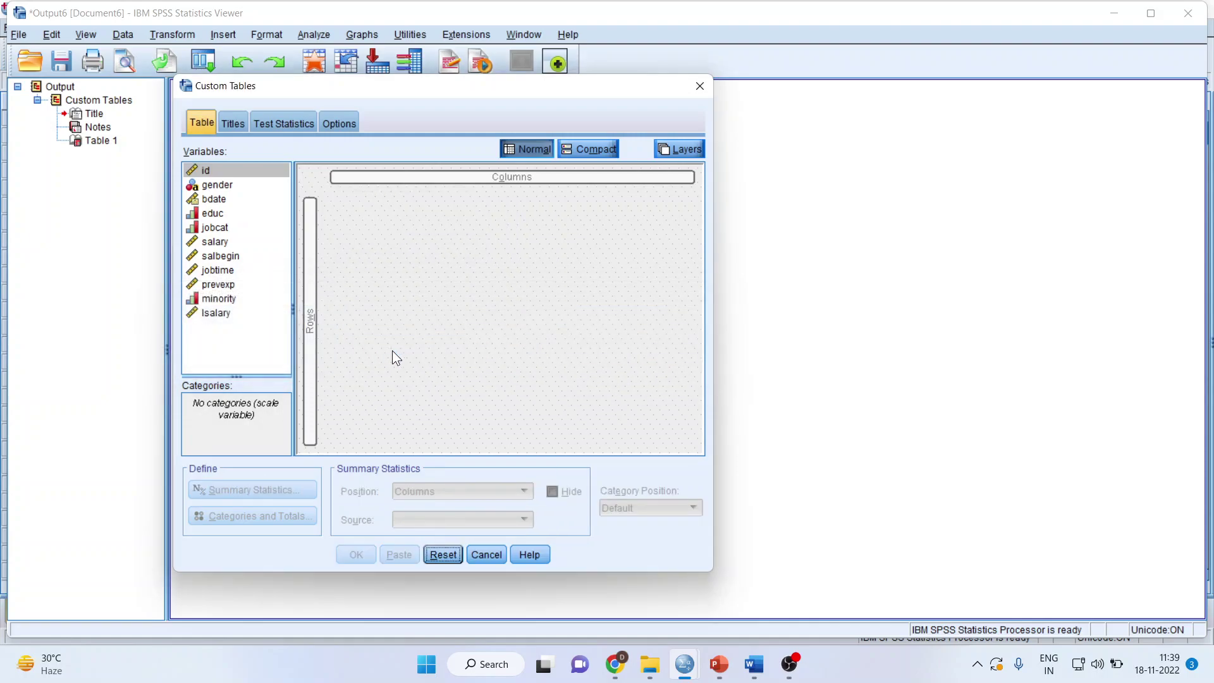
left_click_drag(212, 191, 304, 296)
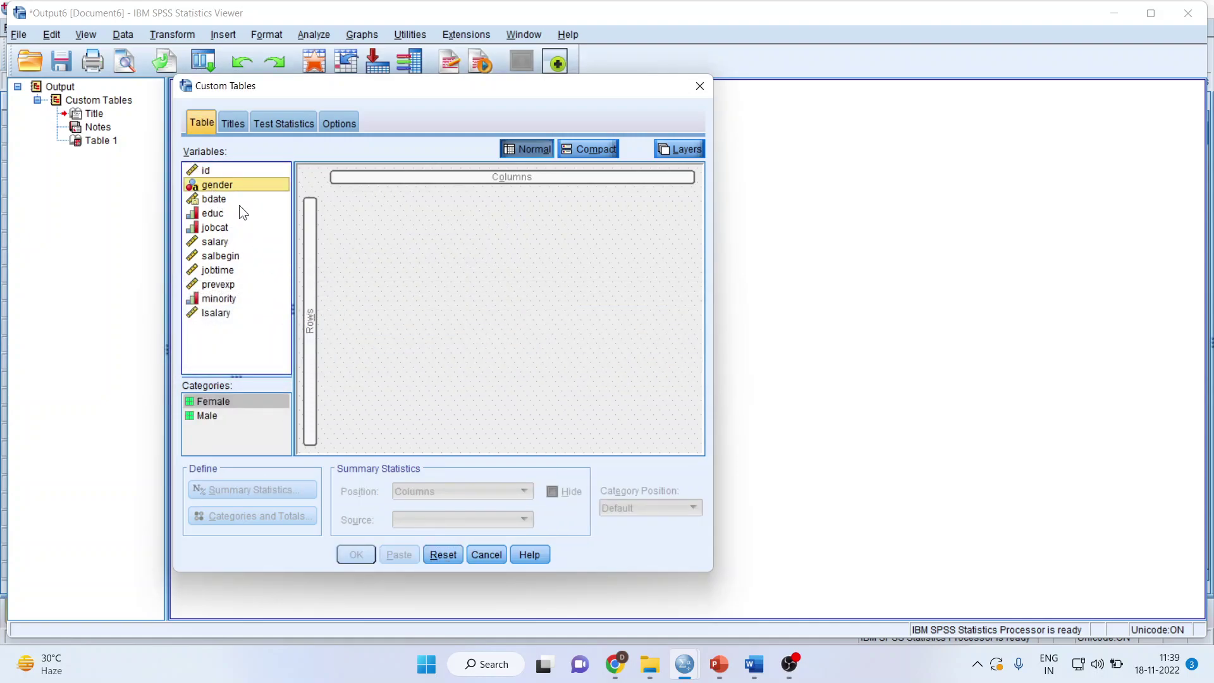
left_click_drag(232, 184, 306, 316)
left_click_drag(226, 242, 496, 177)
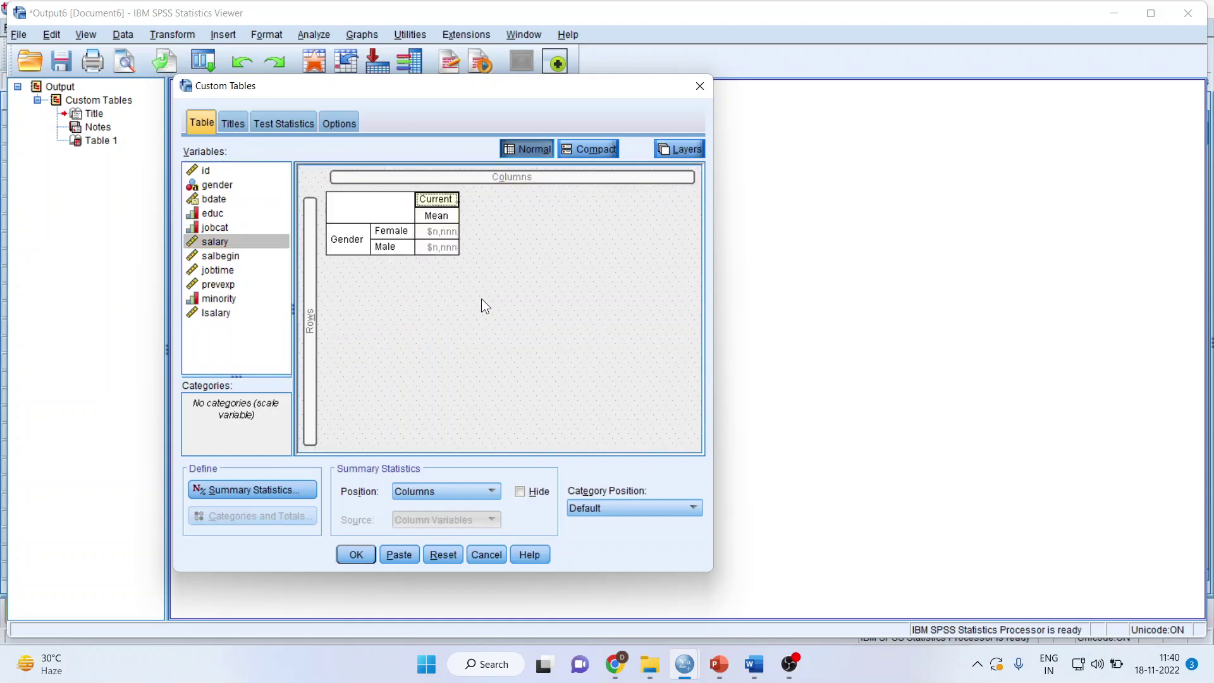
Run the Gender-rows salary table, which comes out showing only the mean
left_click(262, 490)
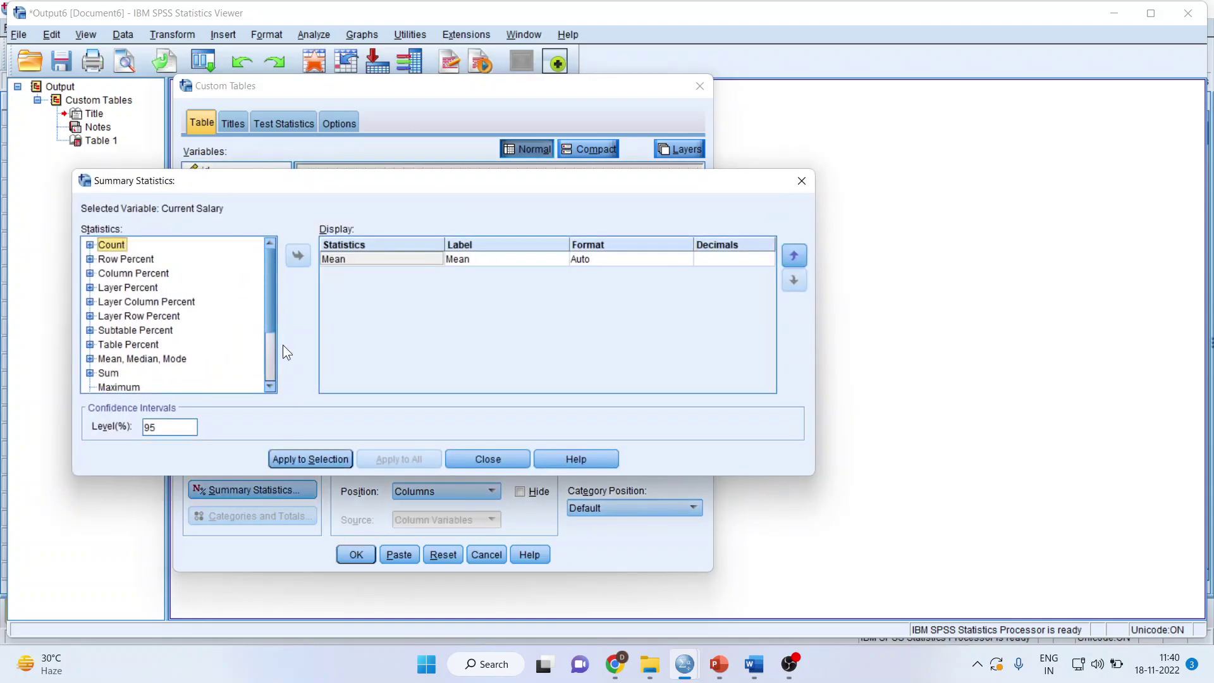
left_click(89, 359)
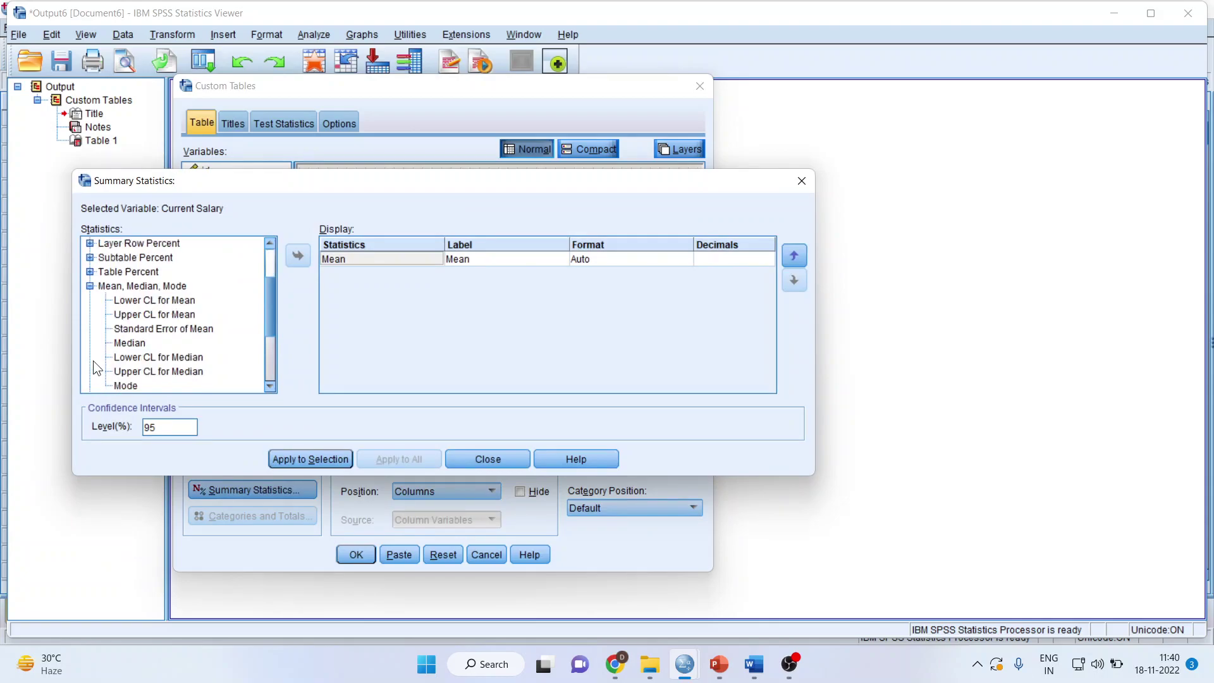
left_click(129, 343)
left_click(322, 453)
left_click(476, 458)
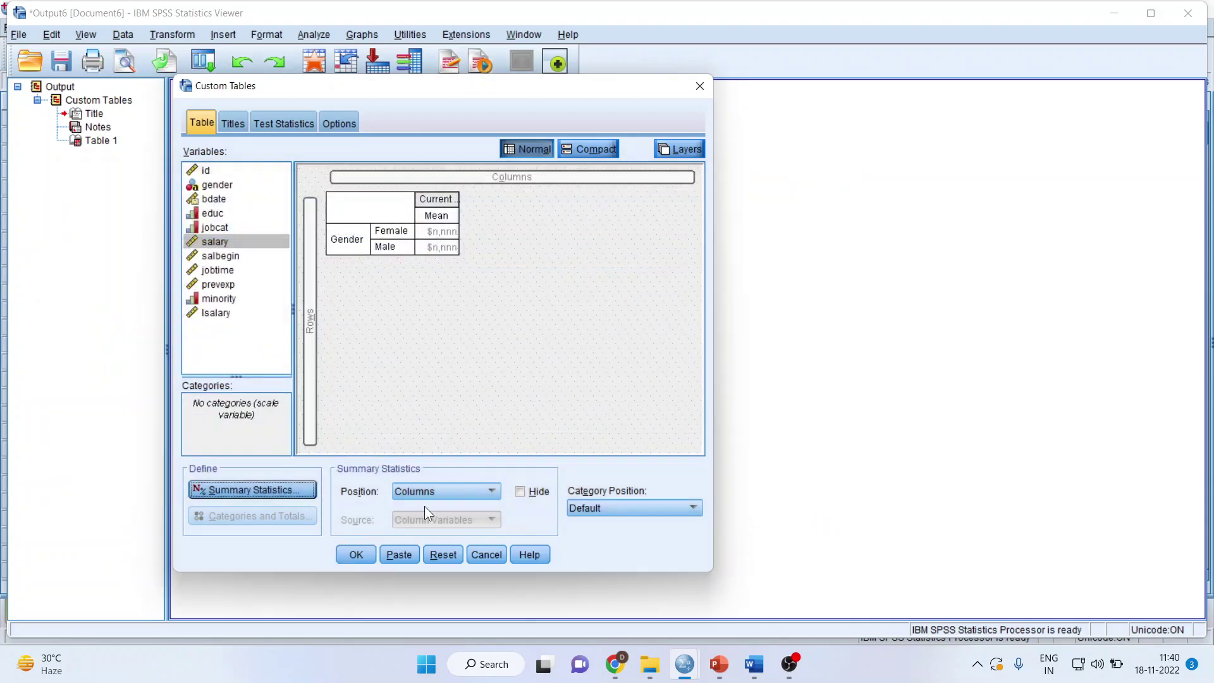
left_click(368, 553)
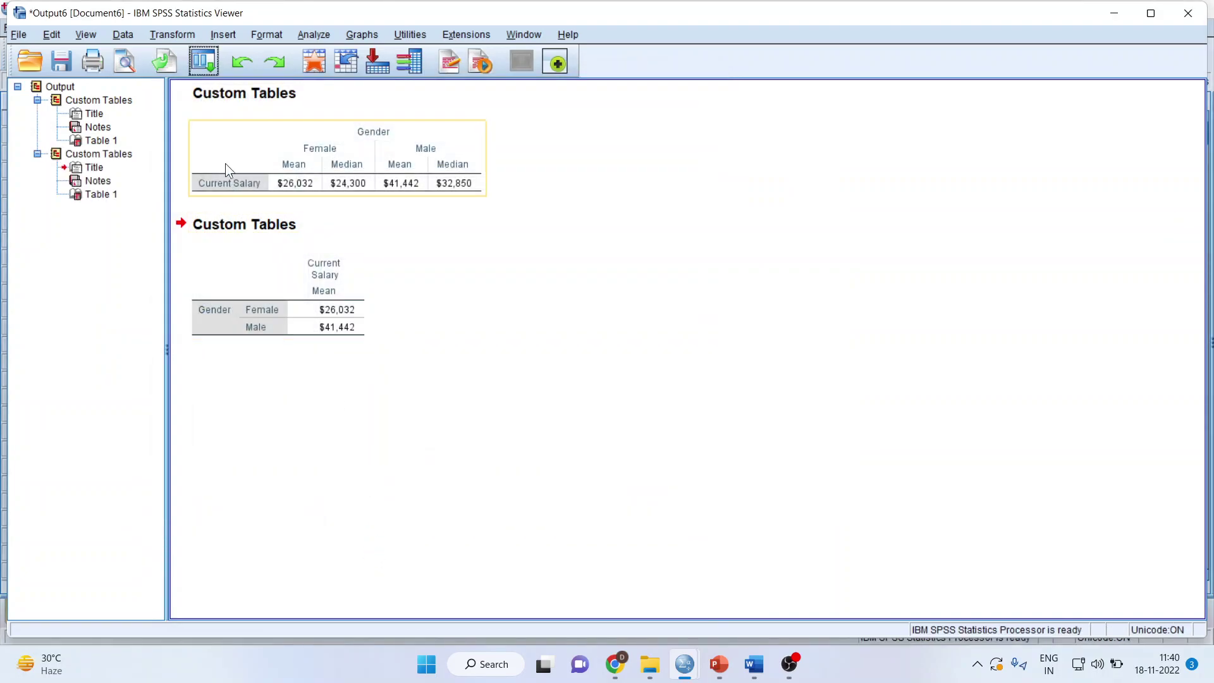
Recall Custom Tables, add Median to Current Salary's statistics, and run the table again
left_click(210, 66)
left_click(221, 89)
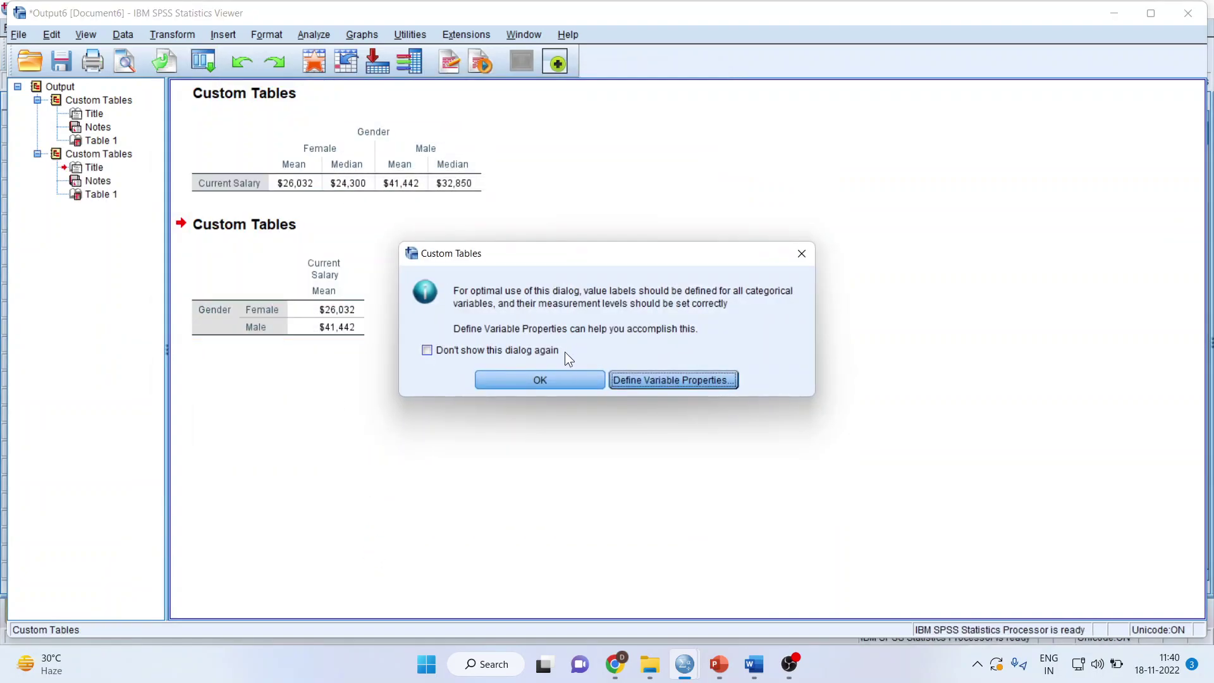
left_click(560, 380)
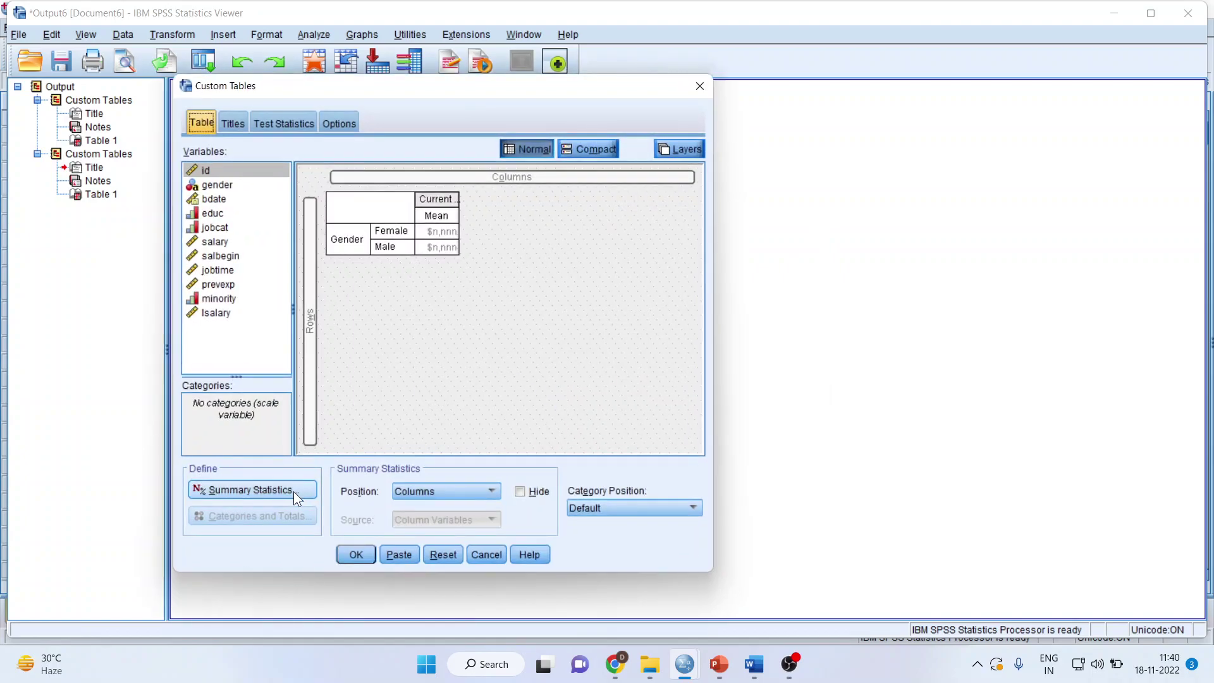
left_click(293, 491)
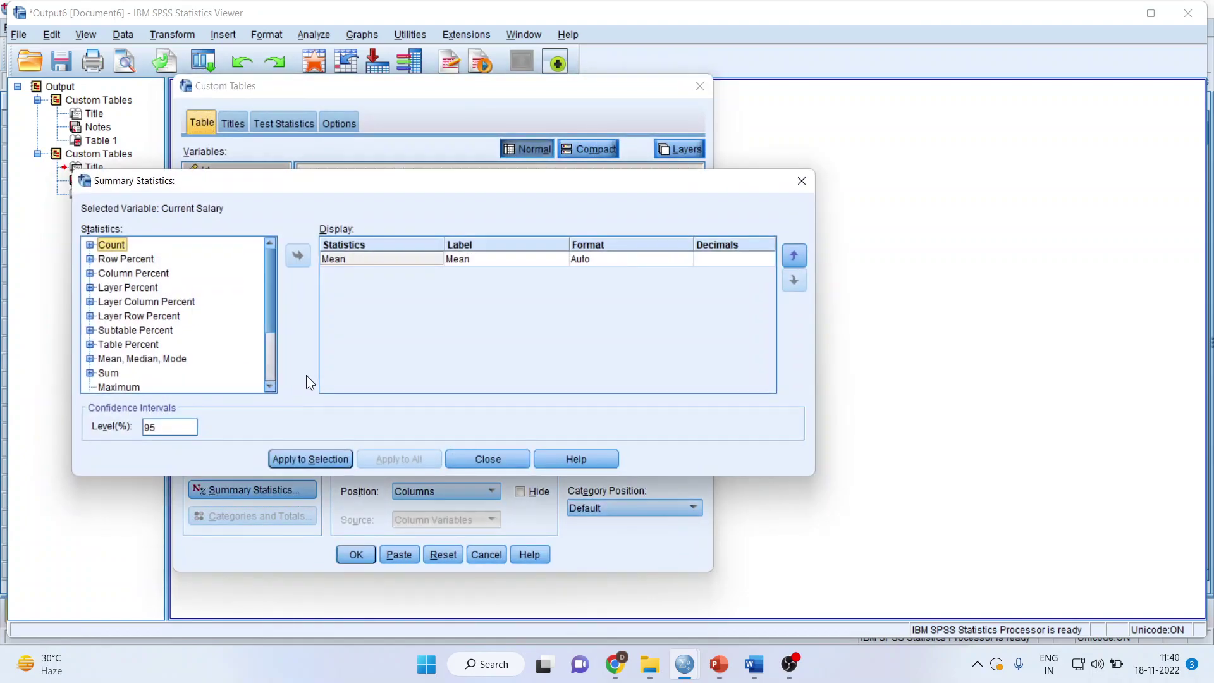
left_click(90, 358)
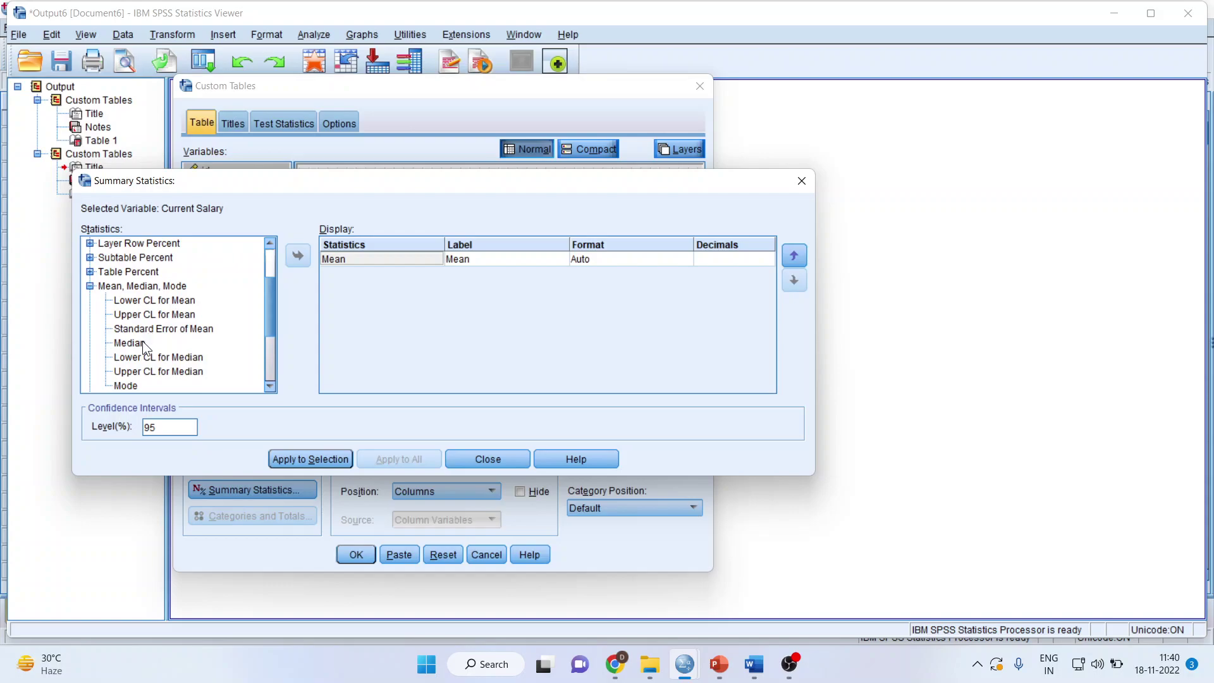
left_click(130, 342)
left_click(297, 256)
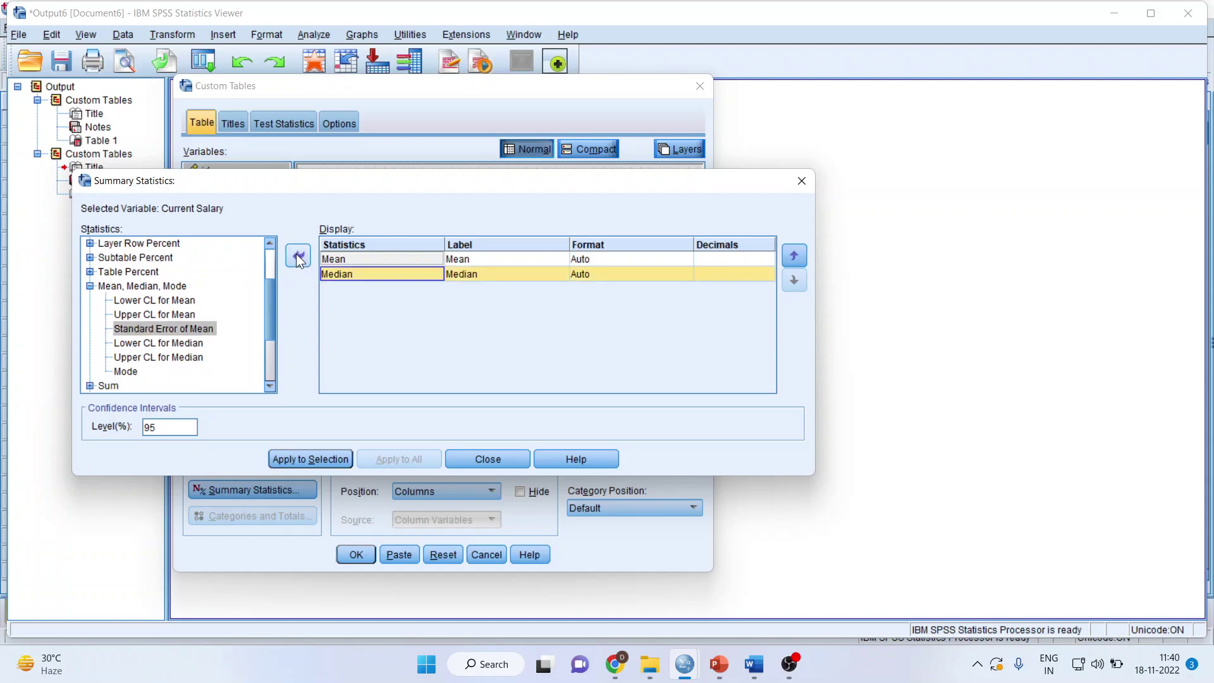
left_click(324, 453)
left_click(473, 455)
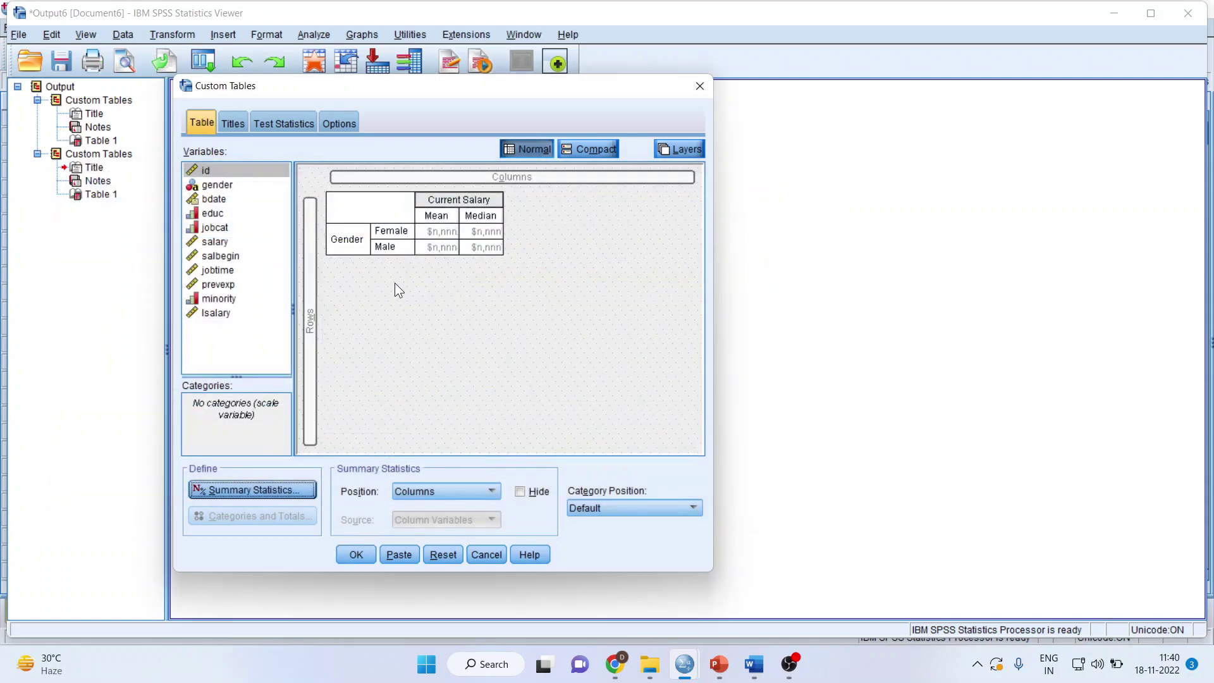
left_click(366, 556)
Delete the mean-only second salary table and check the two remaining tables
left_click(346, 318)
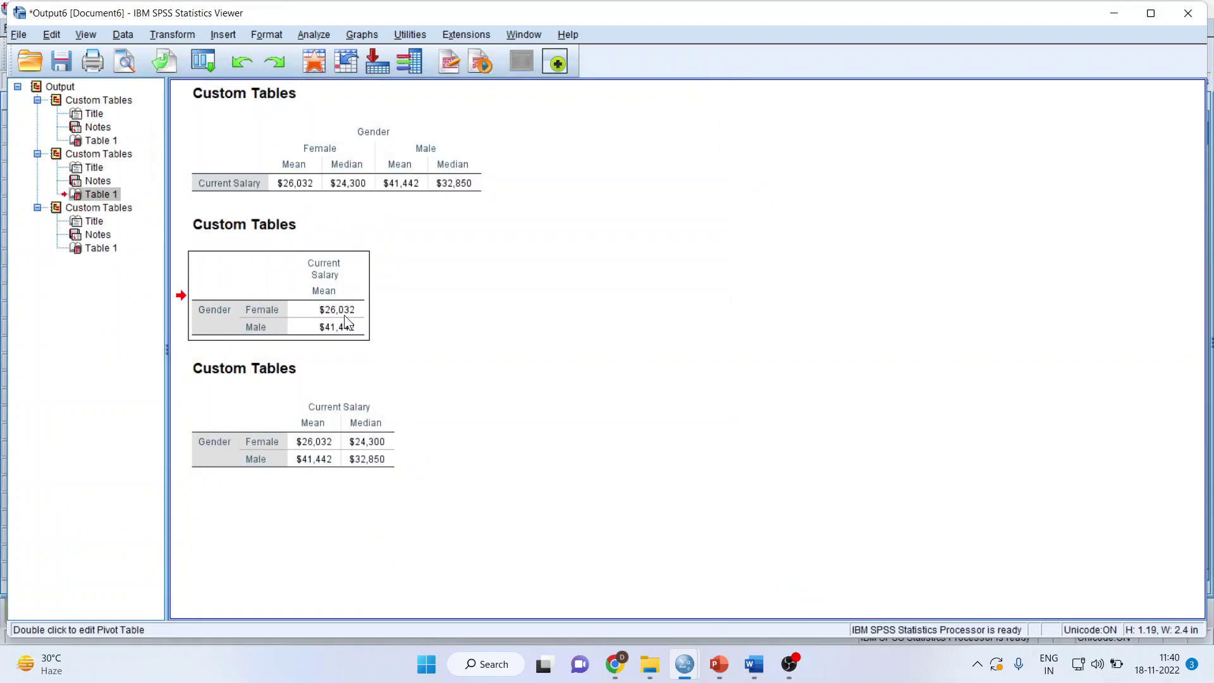
key("Delete")
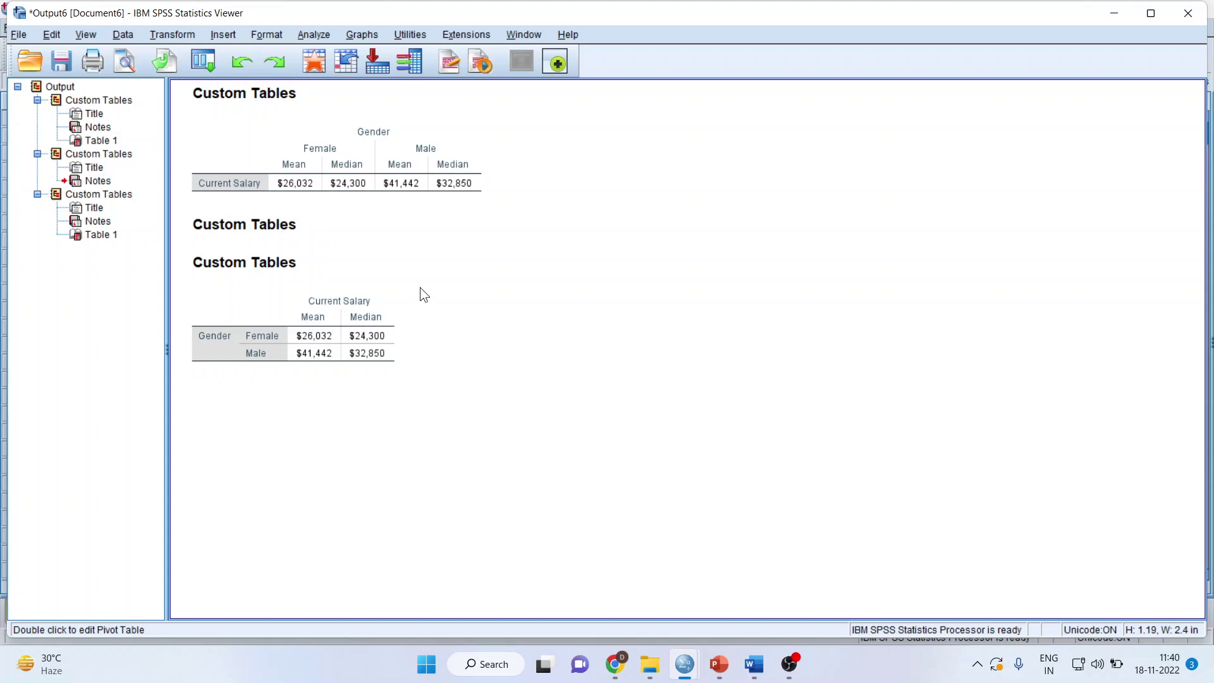
left_click(344, 183)
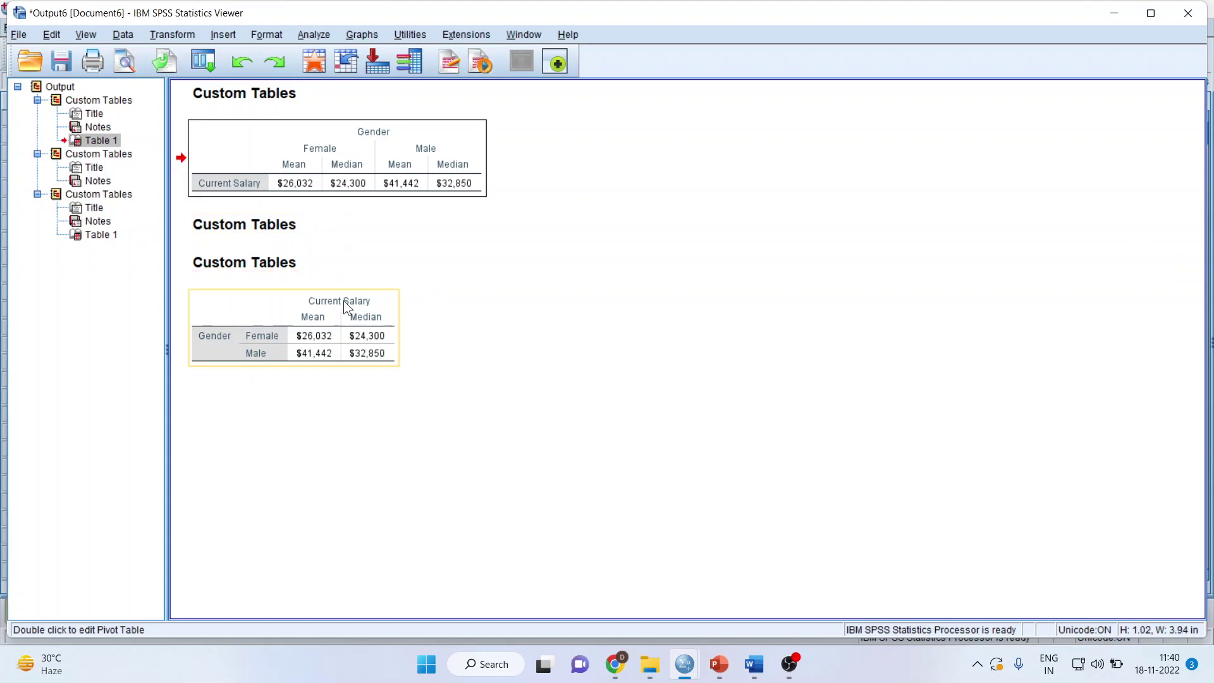
left_click(347, 321)
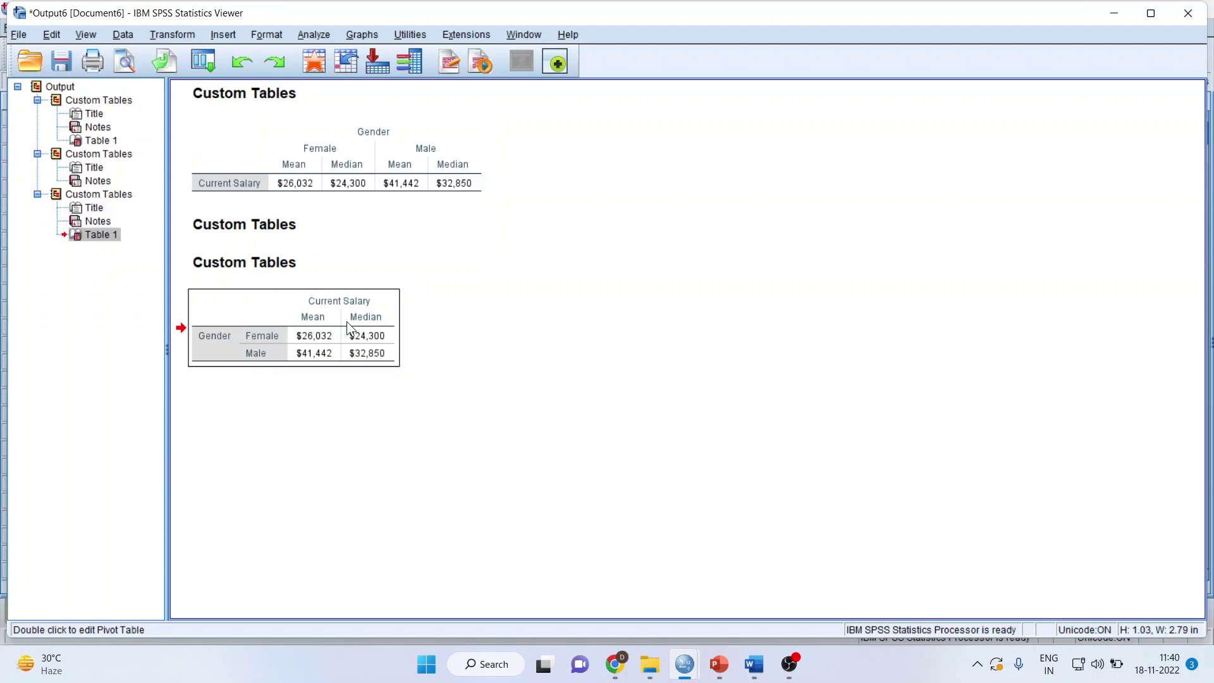
Recall Custom Tables and rerun it with the summary statistics positioned in rows
left_click(210, 67)
left_click(219, 92)
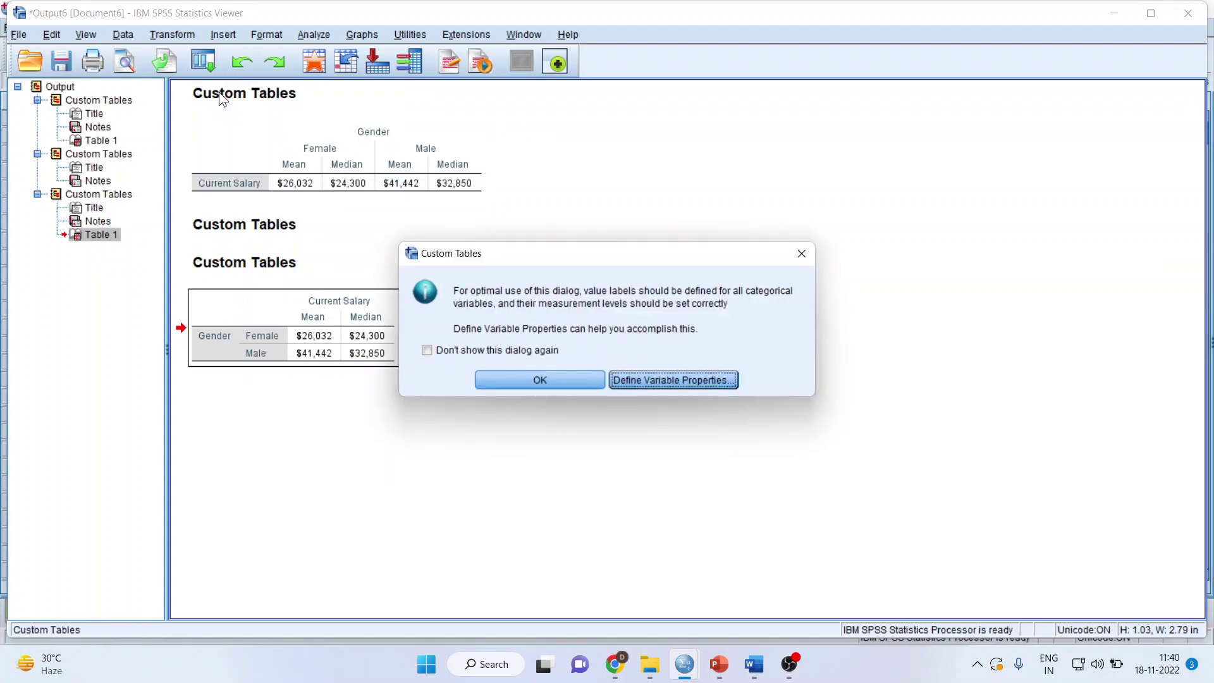
left_click(516, 386)
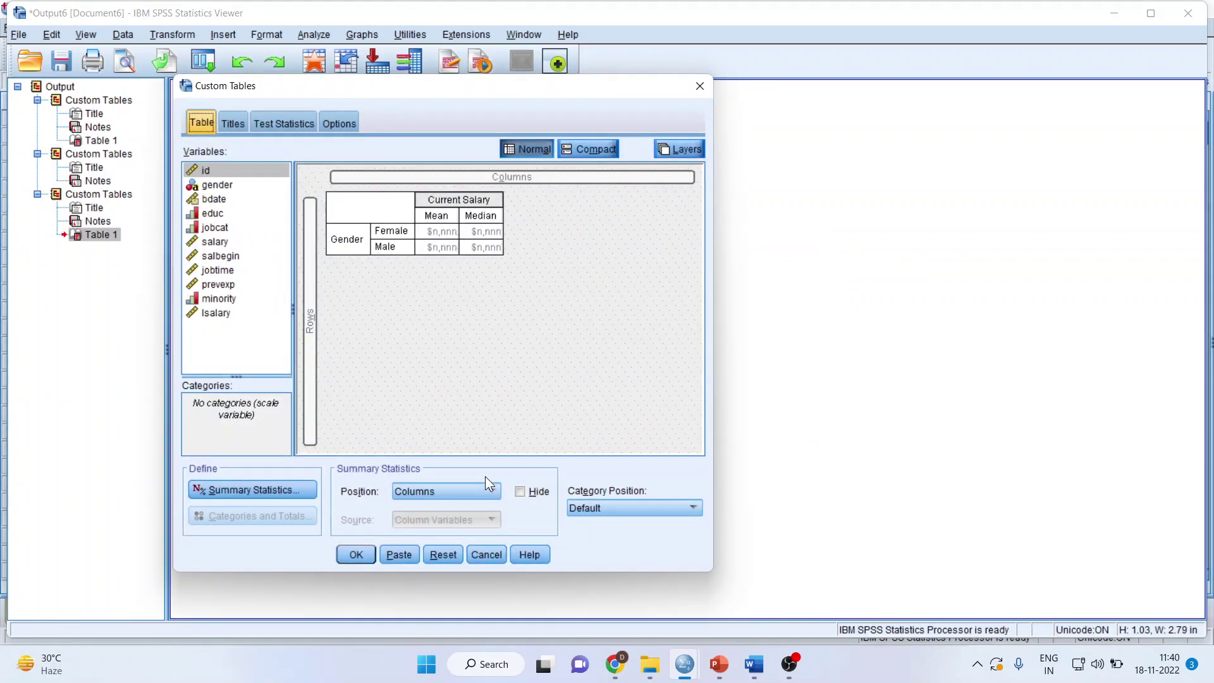
left_click(487, 488)
left_click(476, 507)
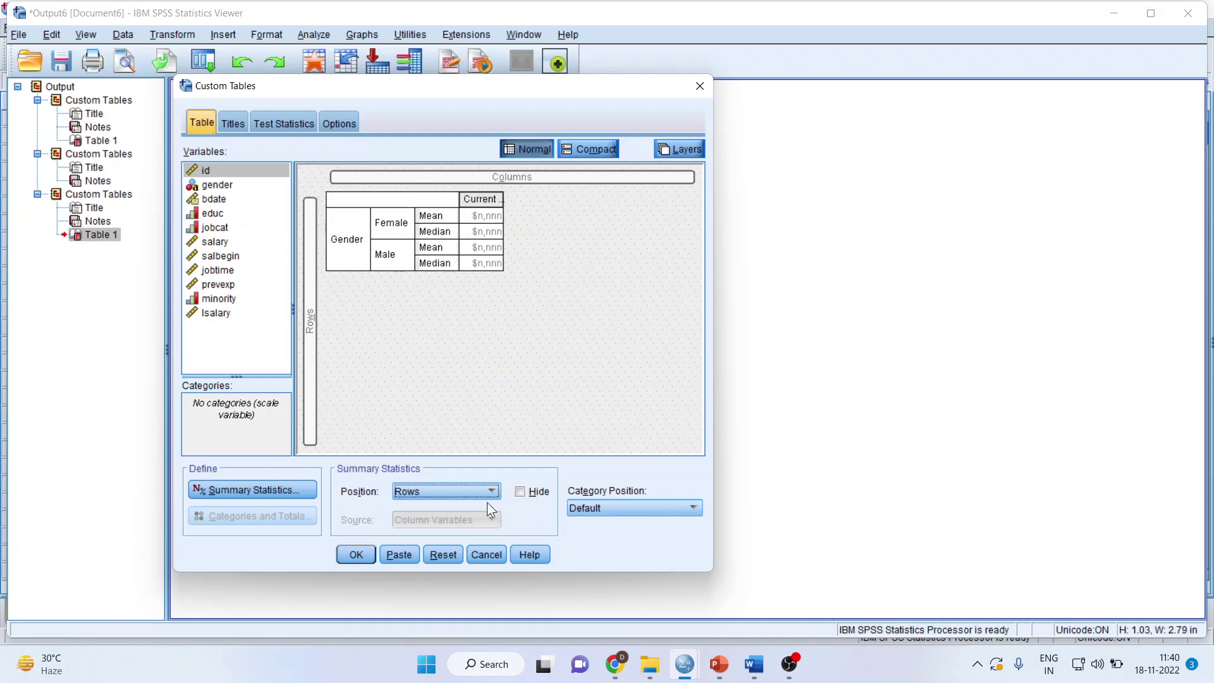
left_click(489, 490)
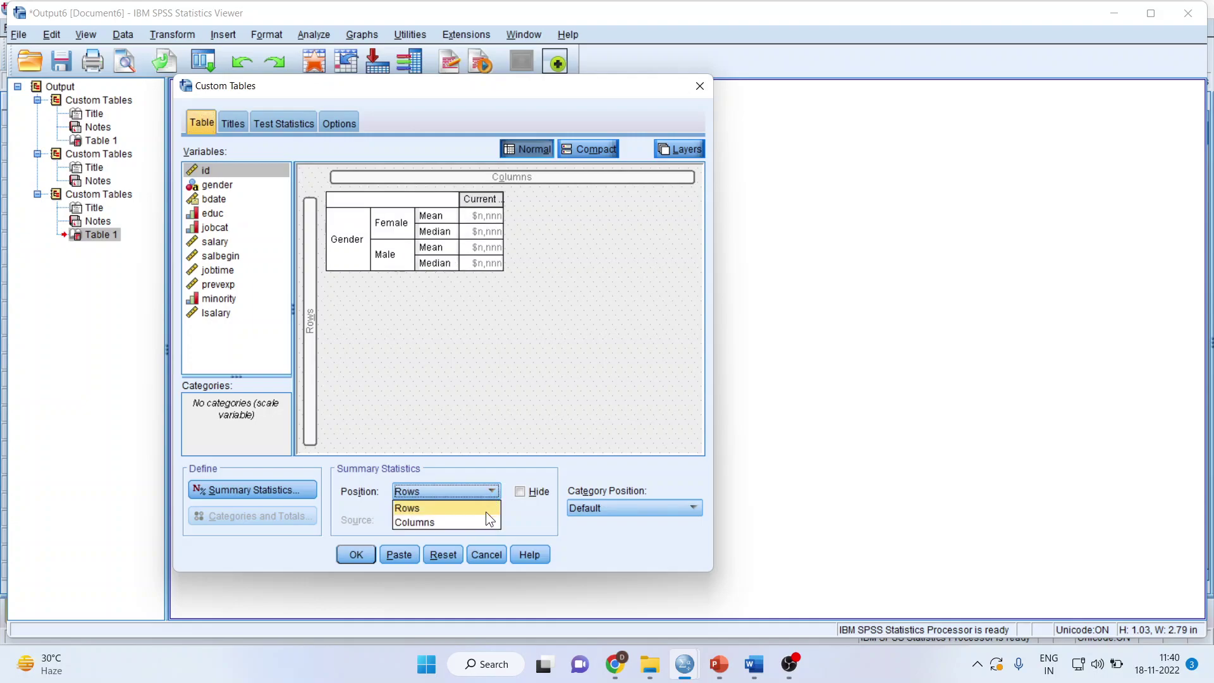
left_click(482, 511)
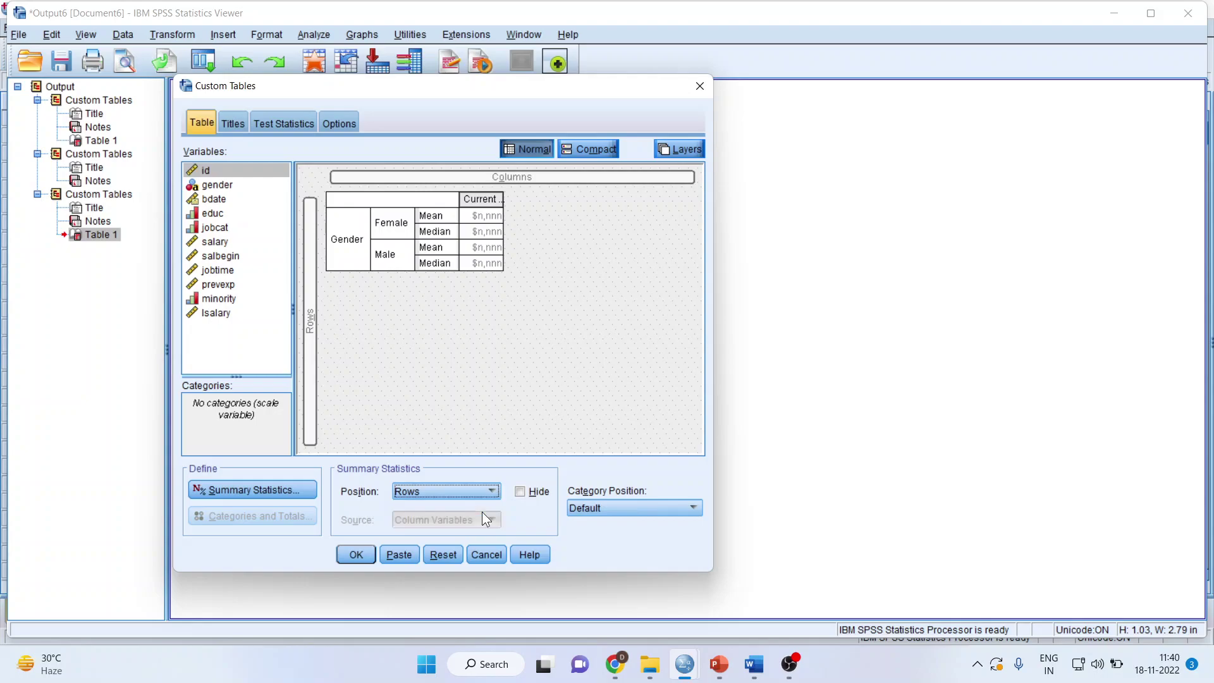
left_click(363, 560)
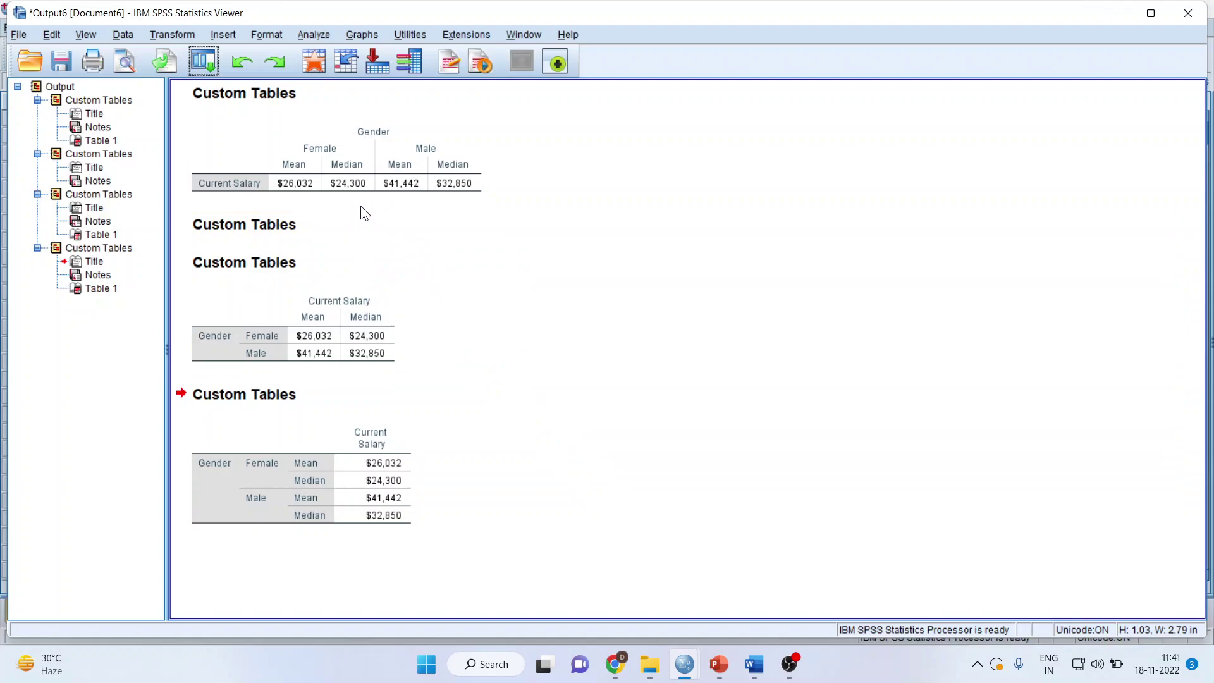
Review the three salary tables in the Viewer
left_click(356, 183)
left_click(344, 316)
left_click(373, 479)
Nest Gender within Employment Category in rows, put statistics back in columns, and run
left_click(203, 63)
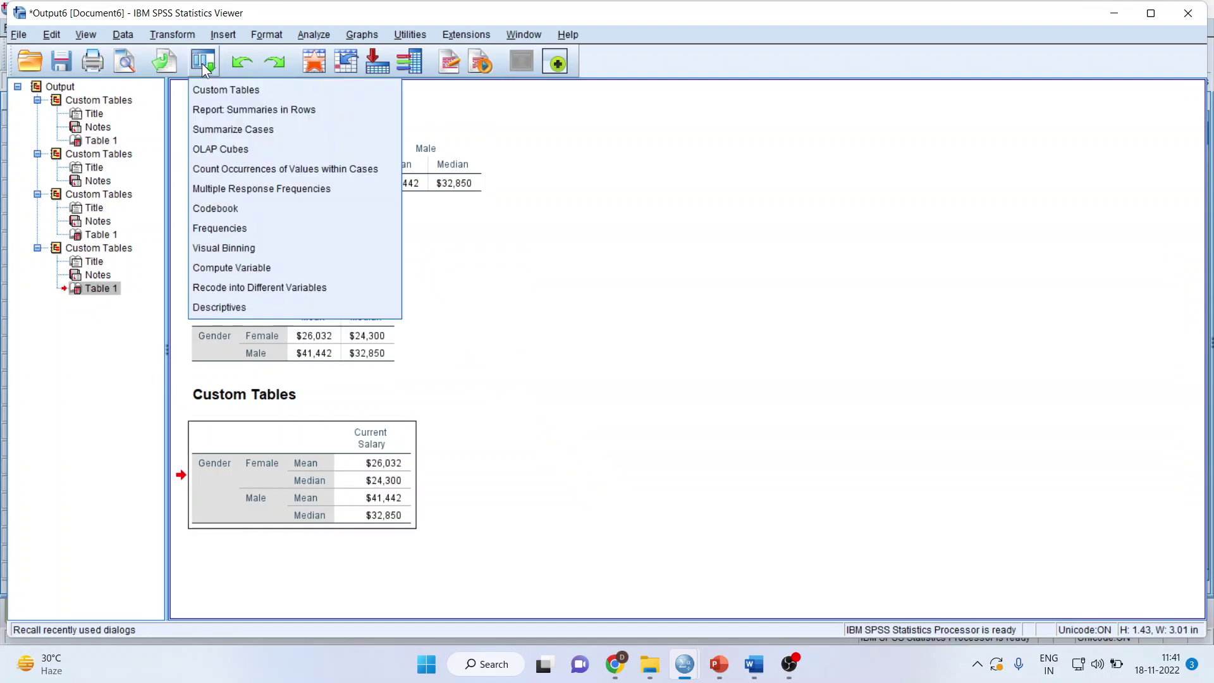
left_click(225, 90)
left_click(568, 378)
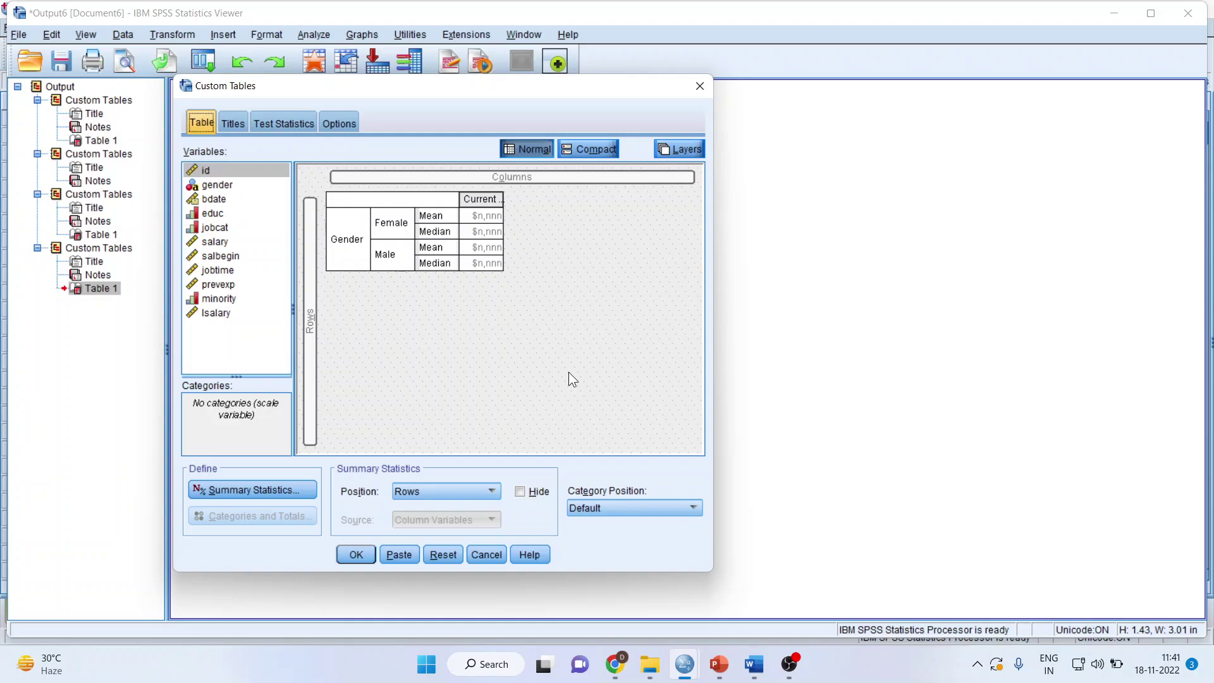
left_click(224, 228)
left_click_drag(224, 229, 331, 247)
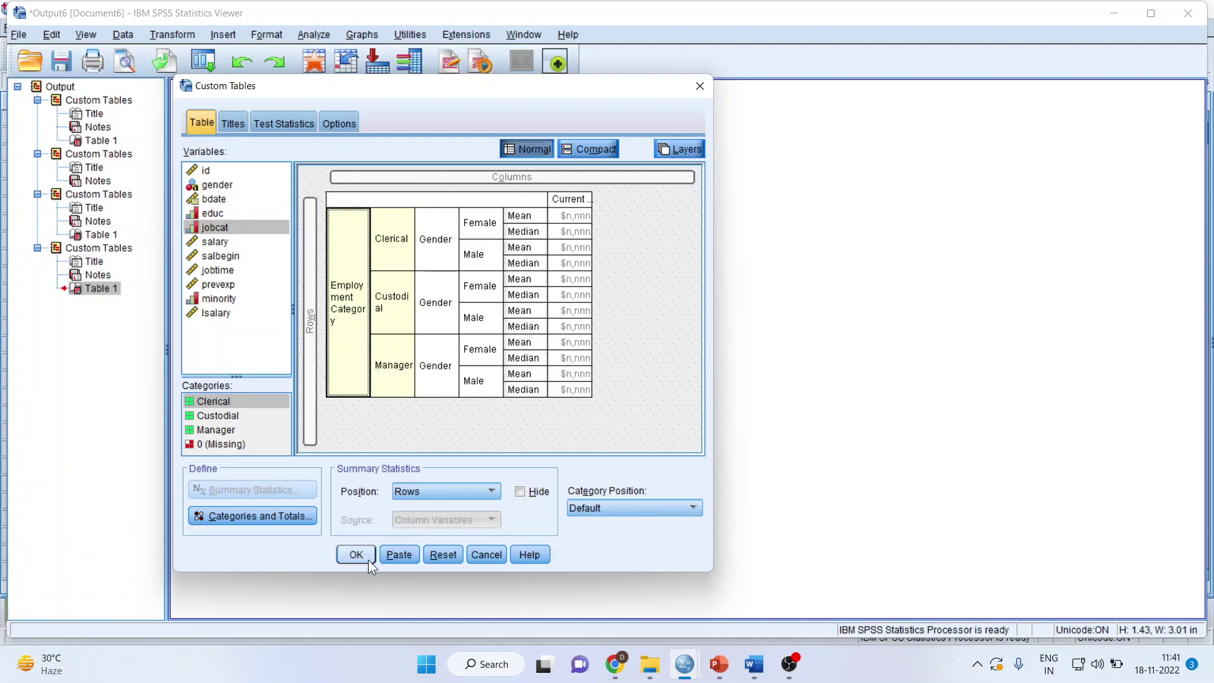
left_click(488, 493)
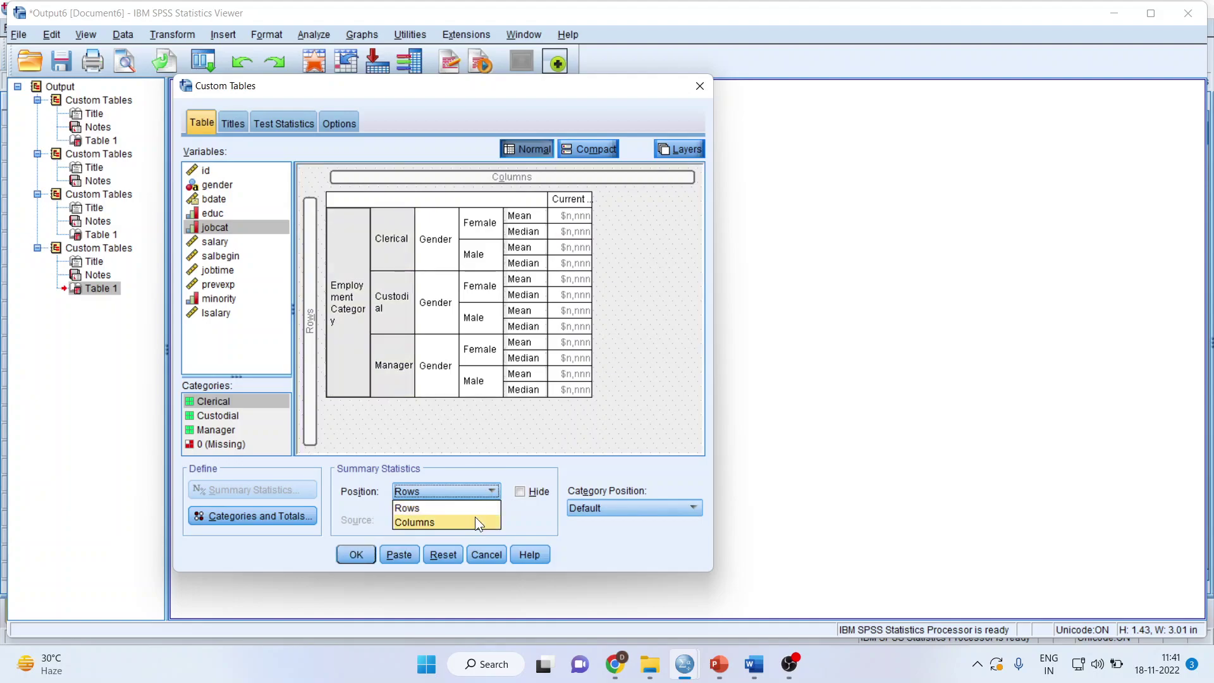
left_click(475, 522)
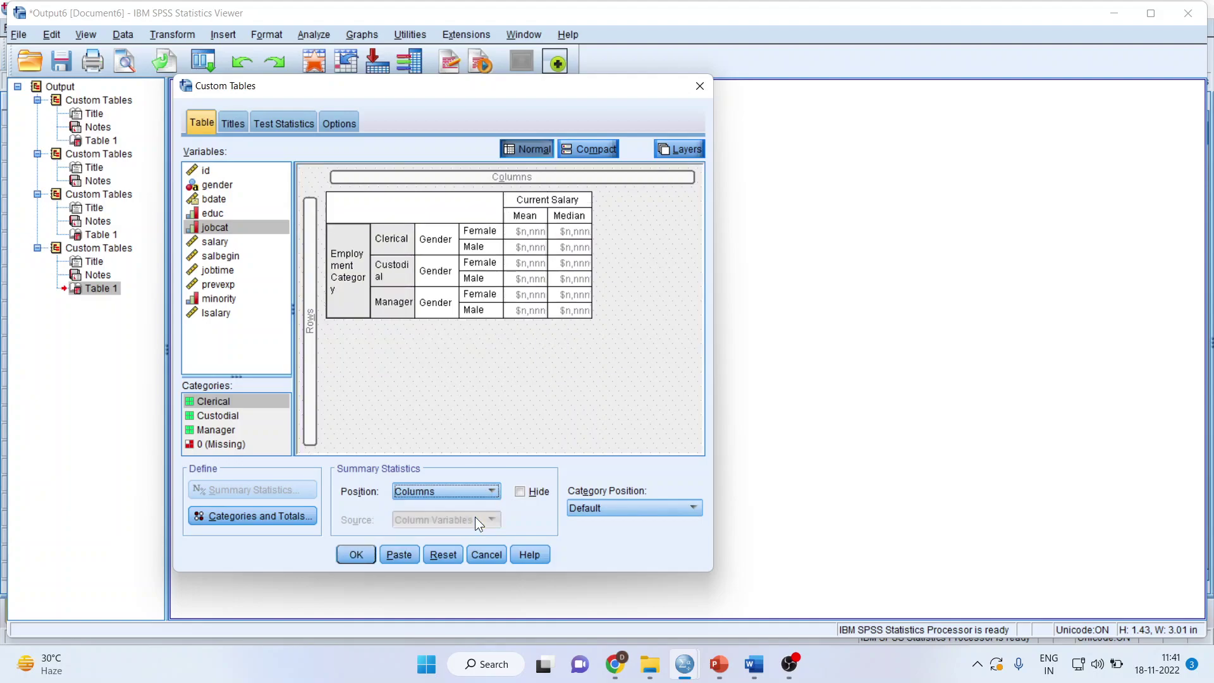
left_click(370, 559)
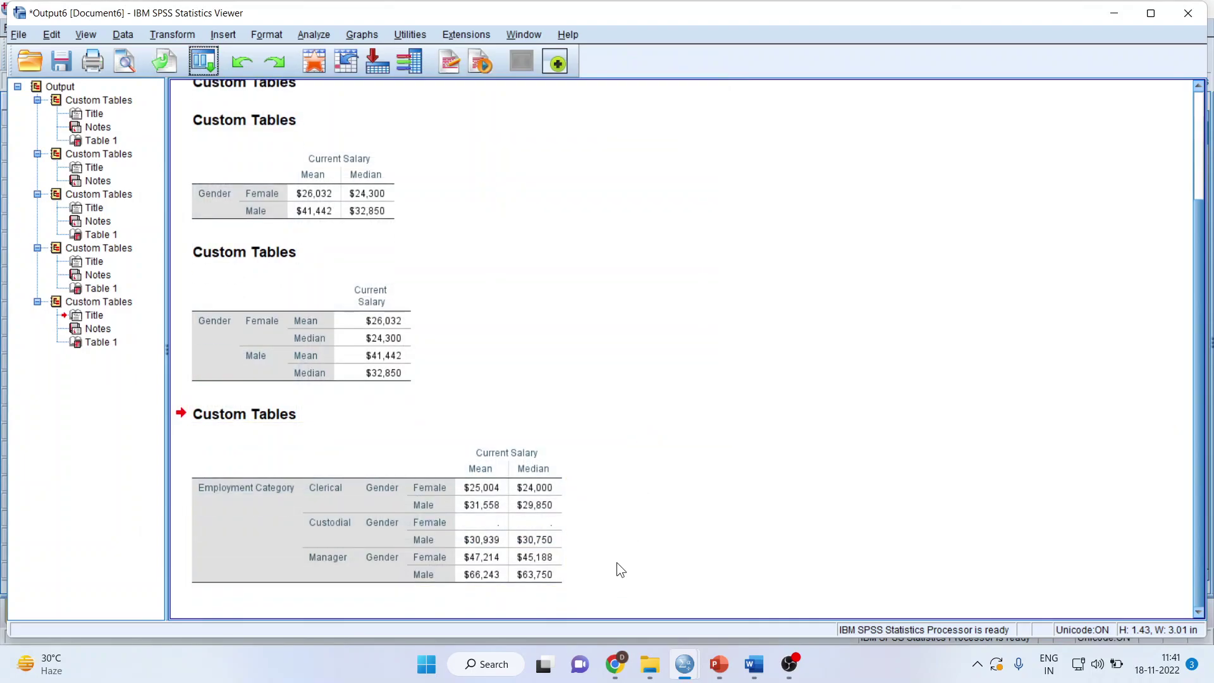
Select the newest salary table in the output viewer
left_click(407, 529)
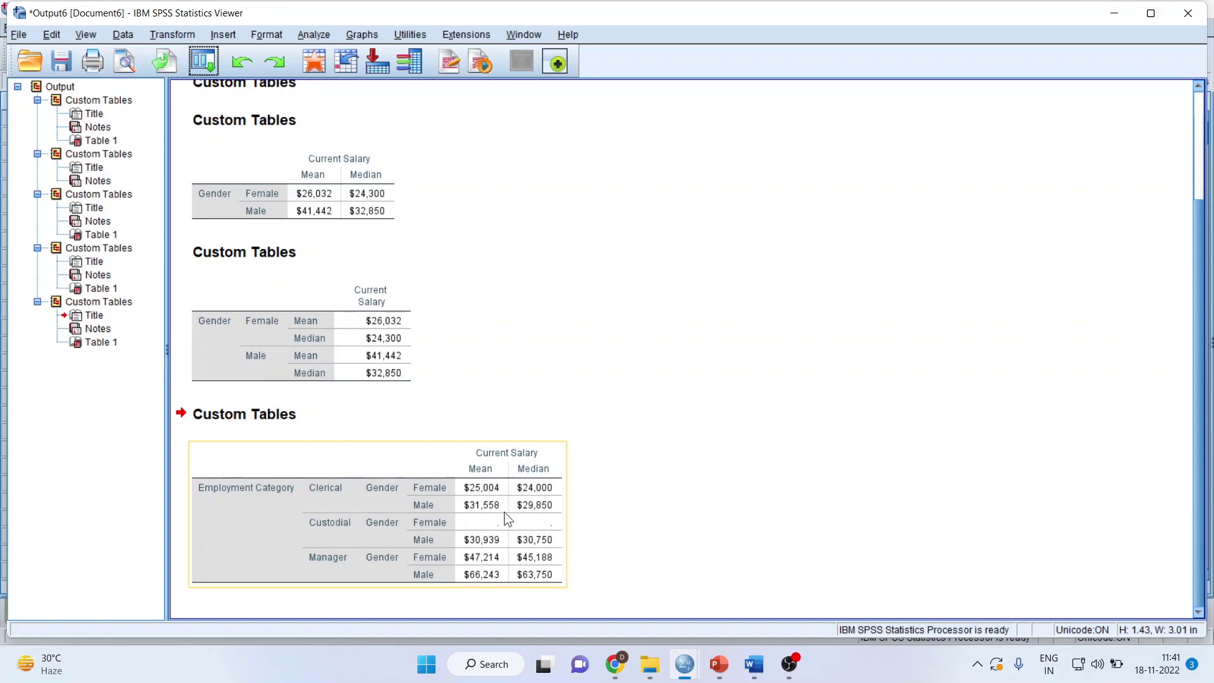
left_click(595, 588)
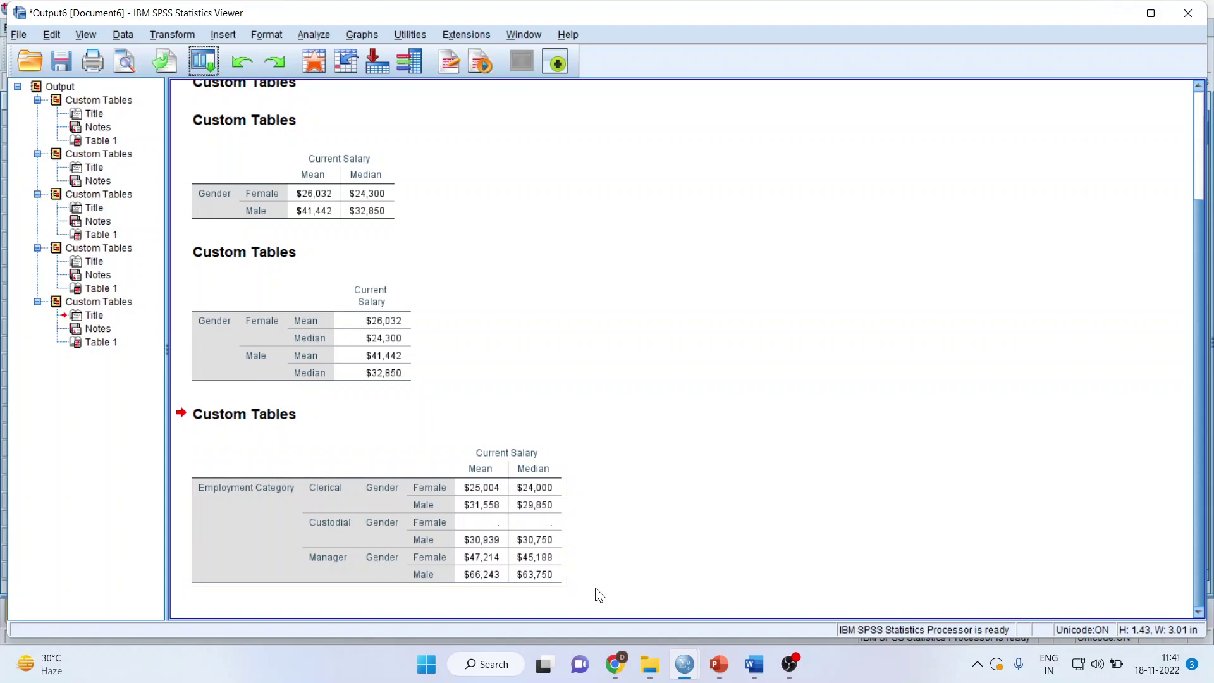
left_click(479, 526)
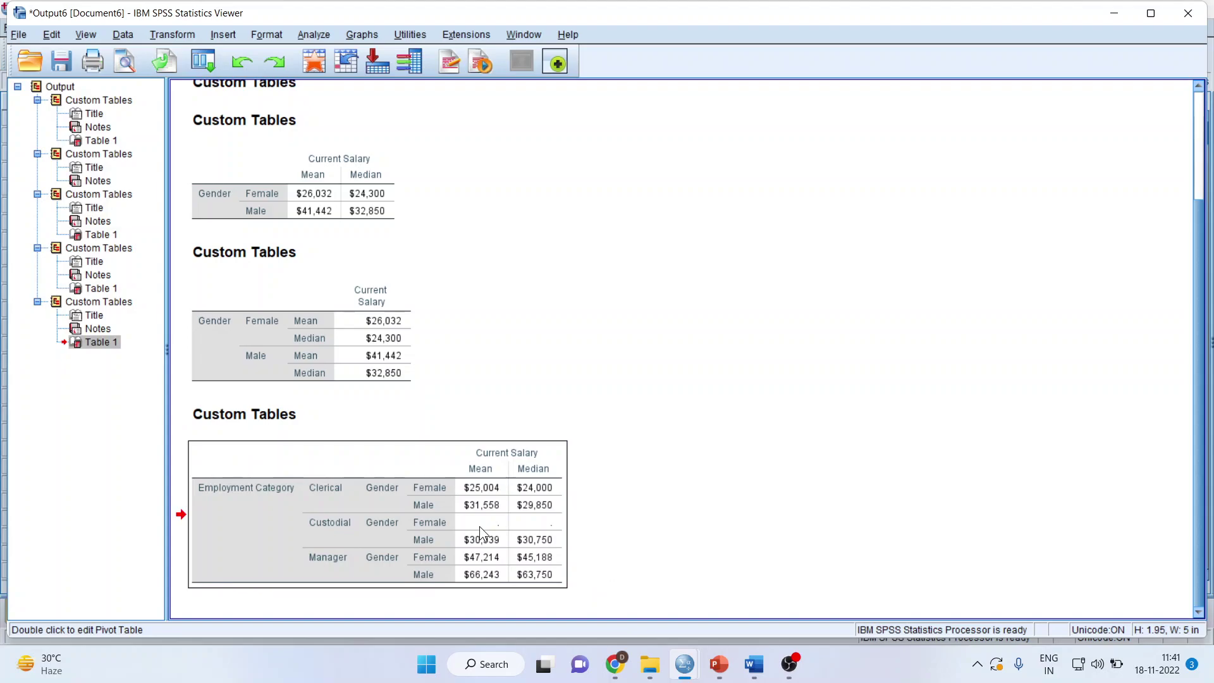
Rerun Custom Tables from Dialog Recall with the Compact layout
left_click(203, 64)
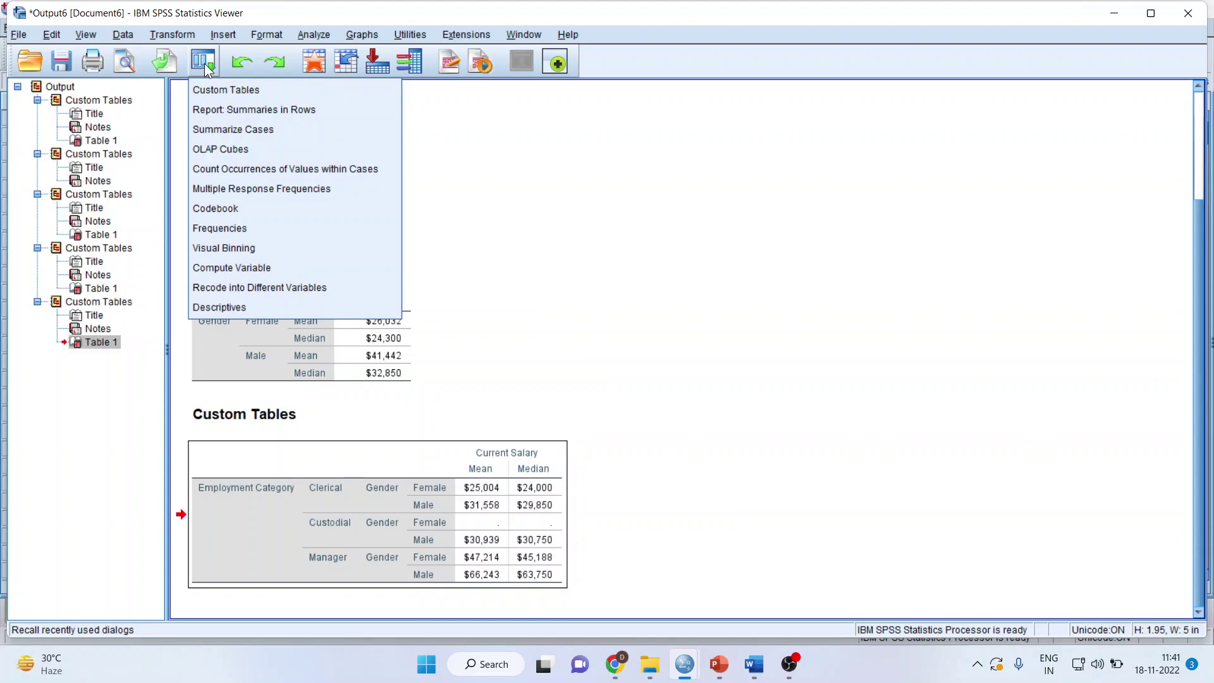
left_click(232, 93)
left_click(557, 380)
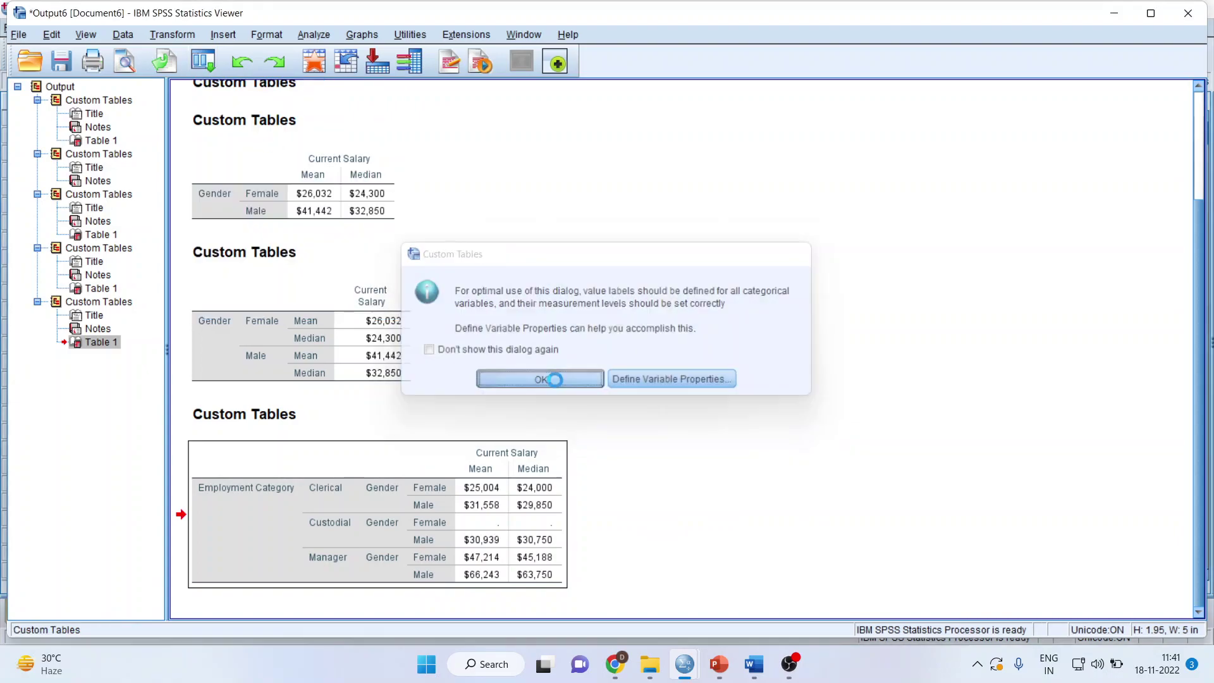
left_click(595, 152)
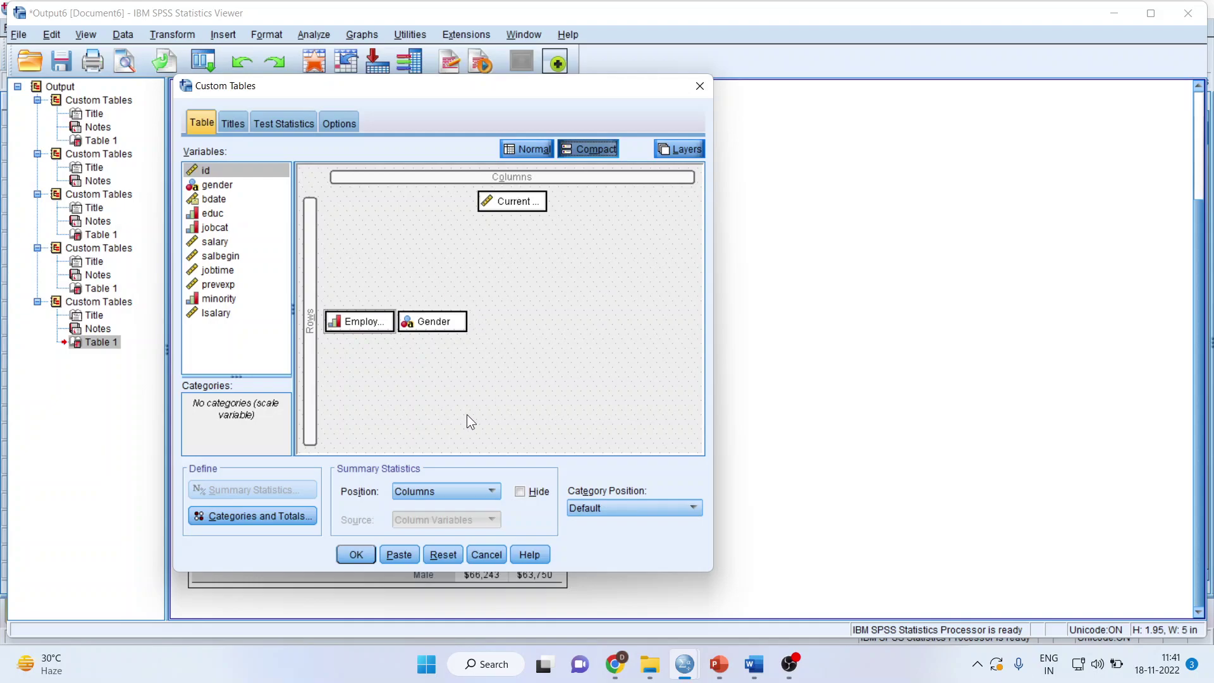
left_click(357, 555)
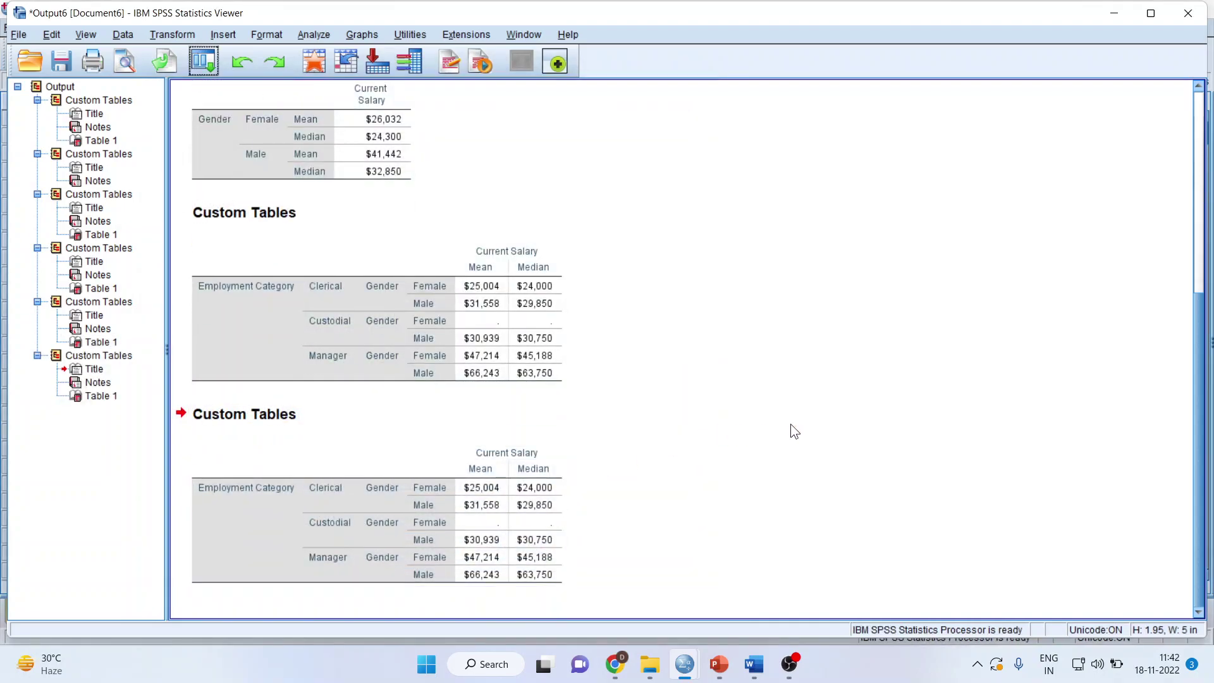
Select the bottom salary table and reopen Custom Tables from Dialog Recall
left_click(390, 343)
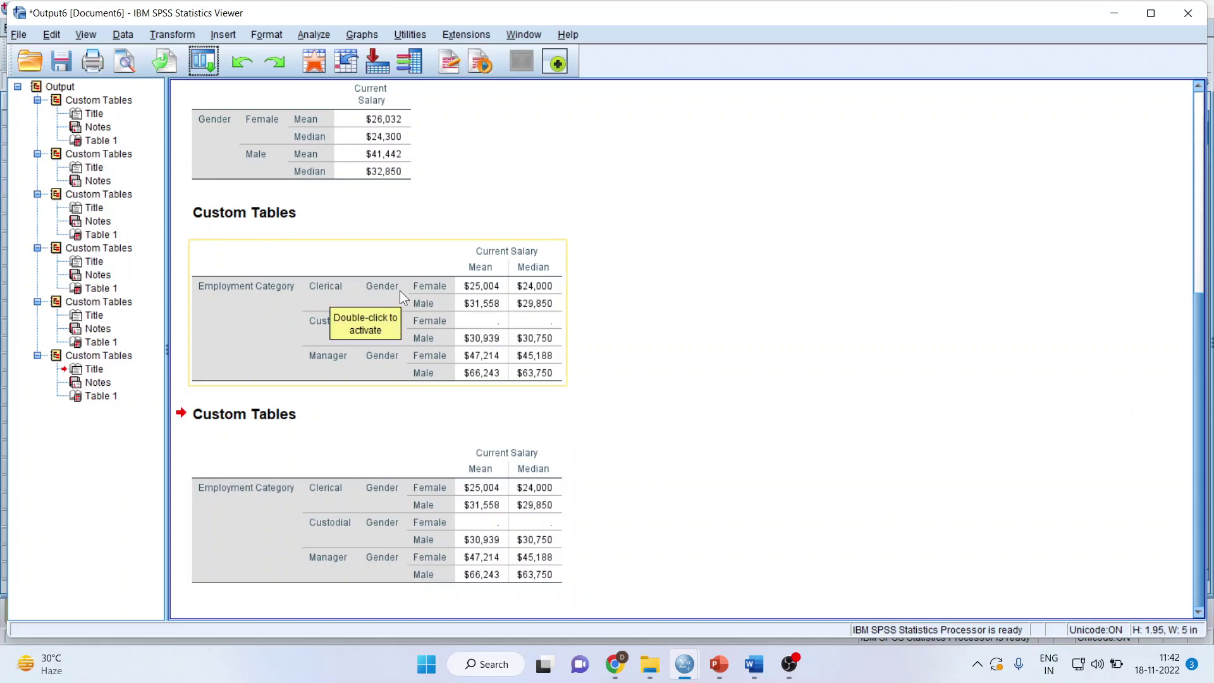
left_click(549, 472)
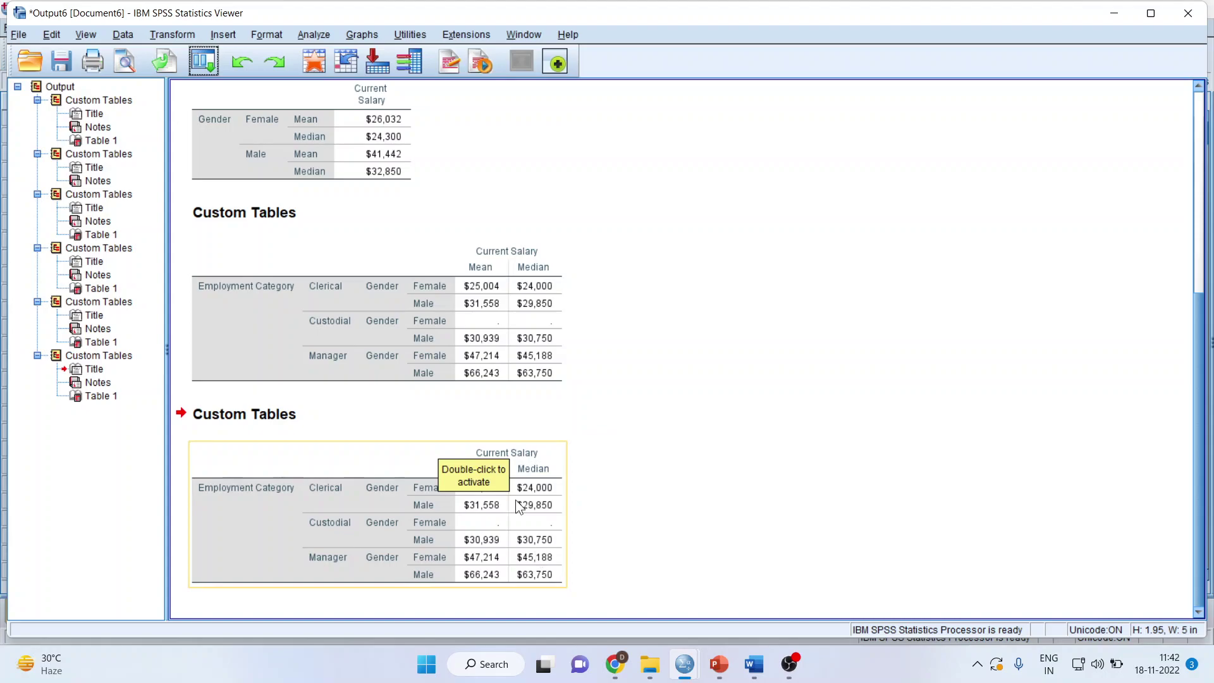
left_click(196, 57)
left_click(215, 86)
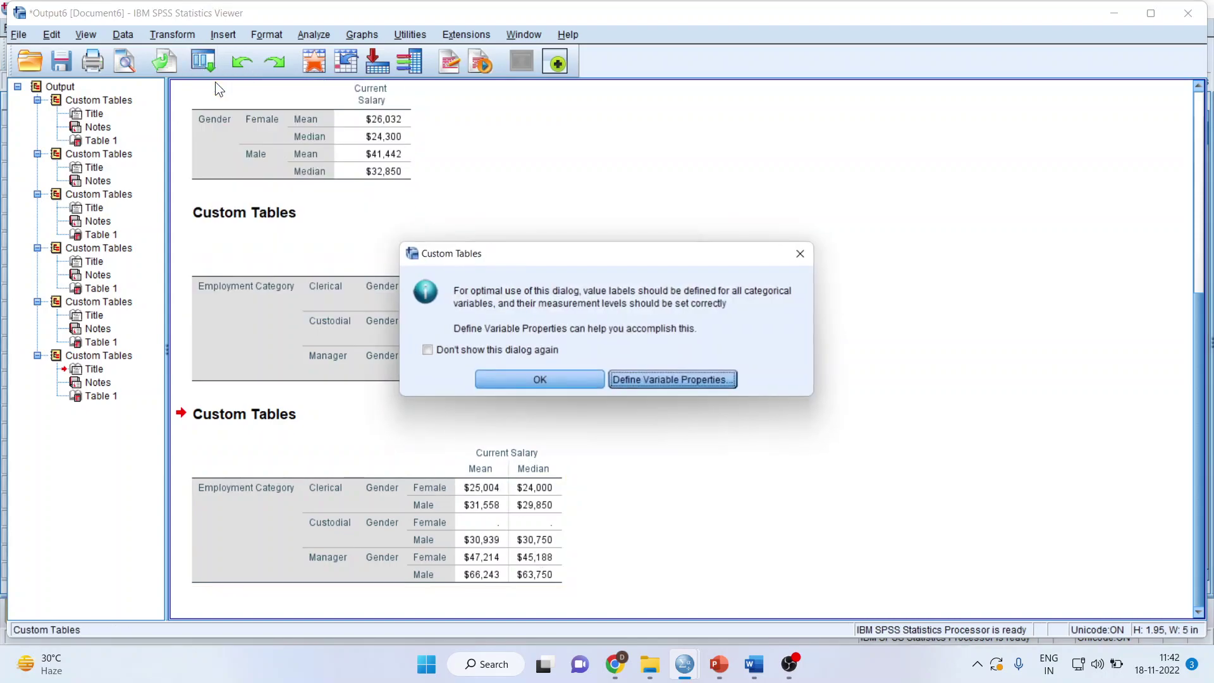
left_click(562, 378)
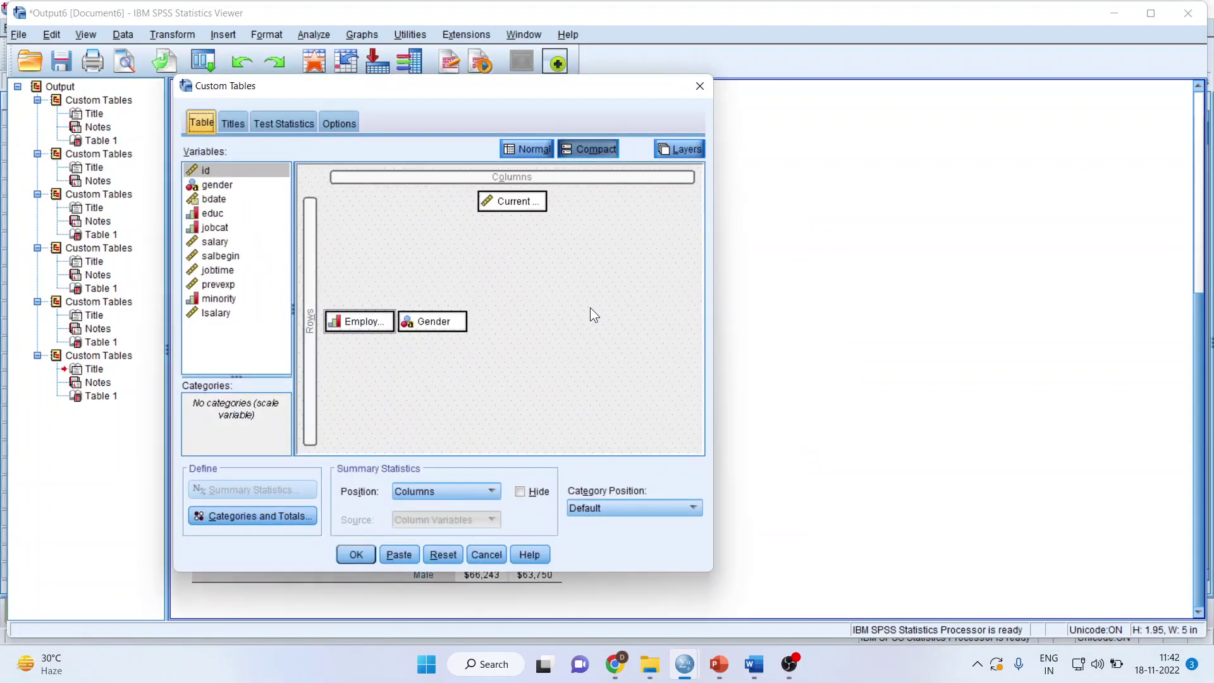
Add Minority Classification as a layer and build the table
left_click(681, 152)
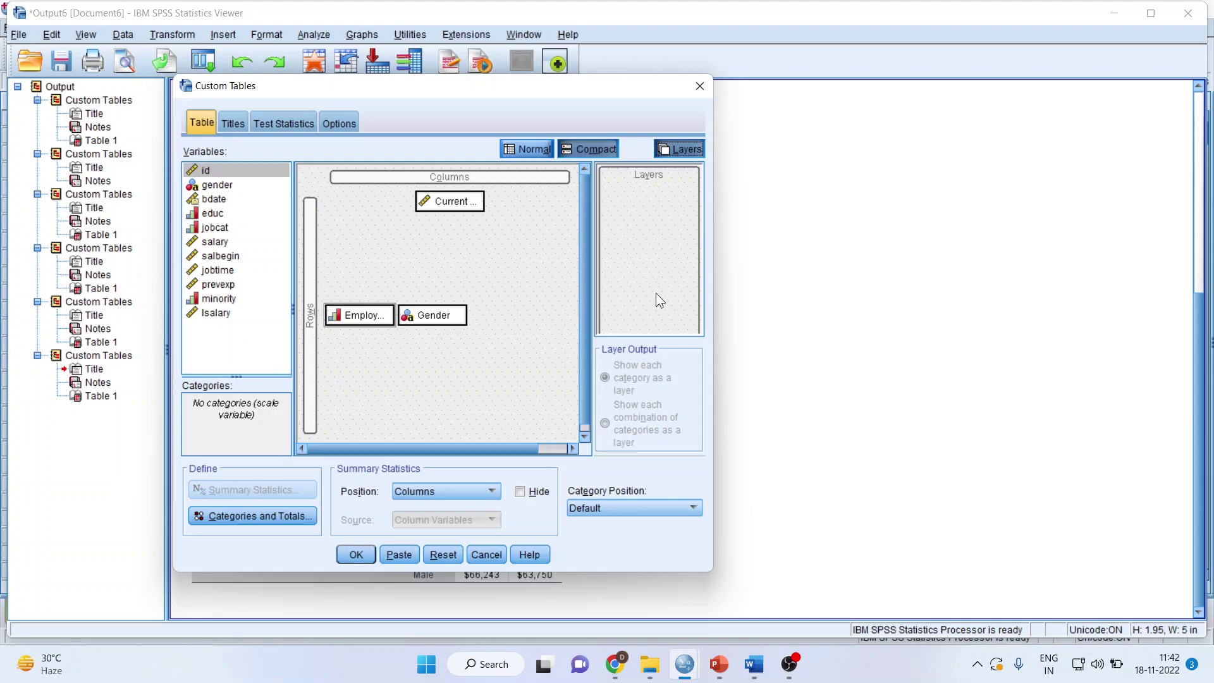
left_click(231, 301)
left_click_drag(226, 300, 631, 170)
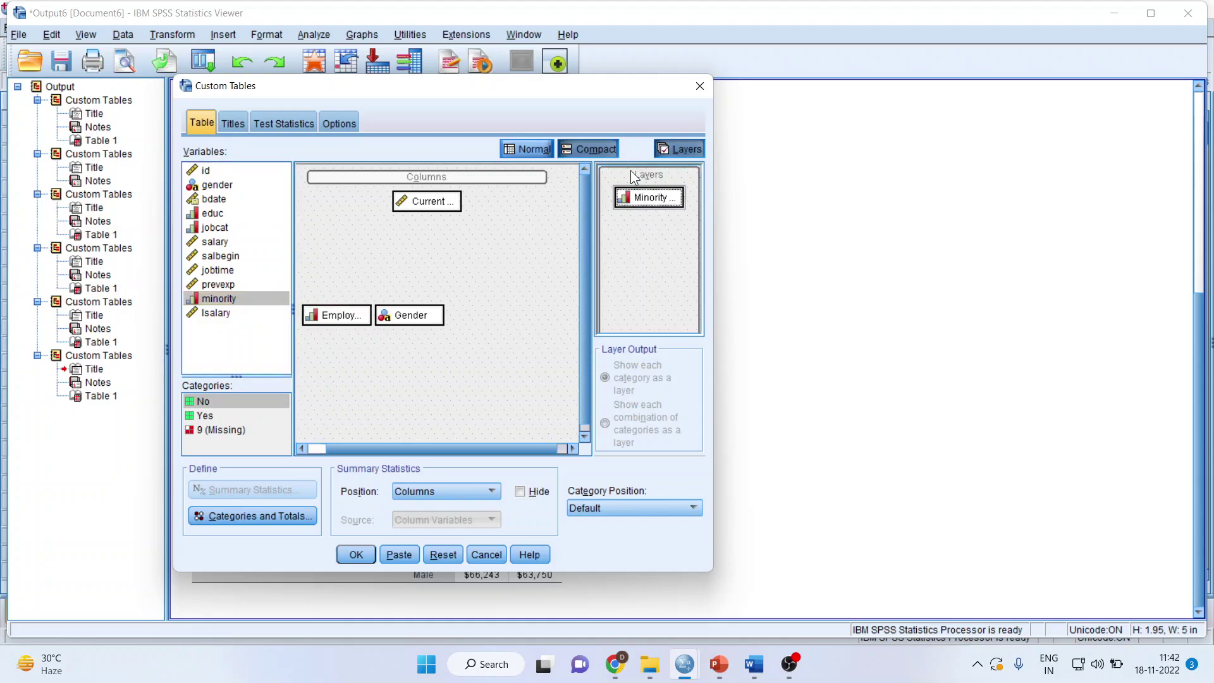
left_click(355, 554)
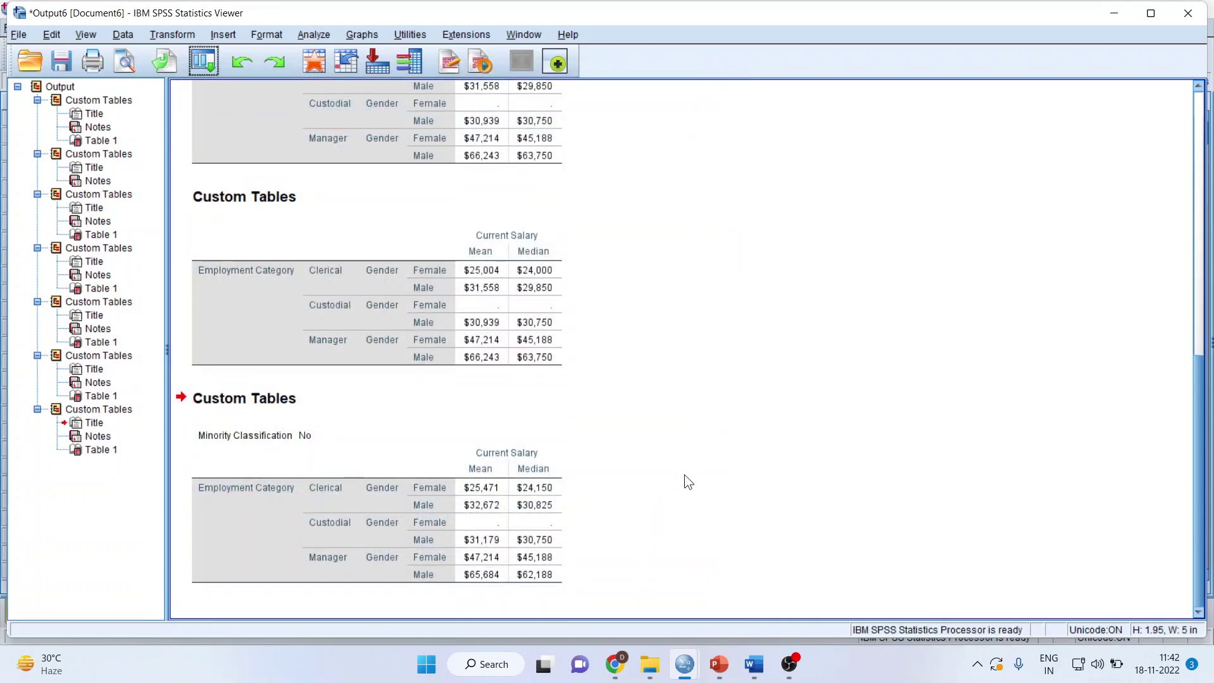
Activate the minority-layered salary table for editing
left_click(442, 525)
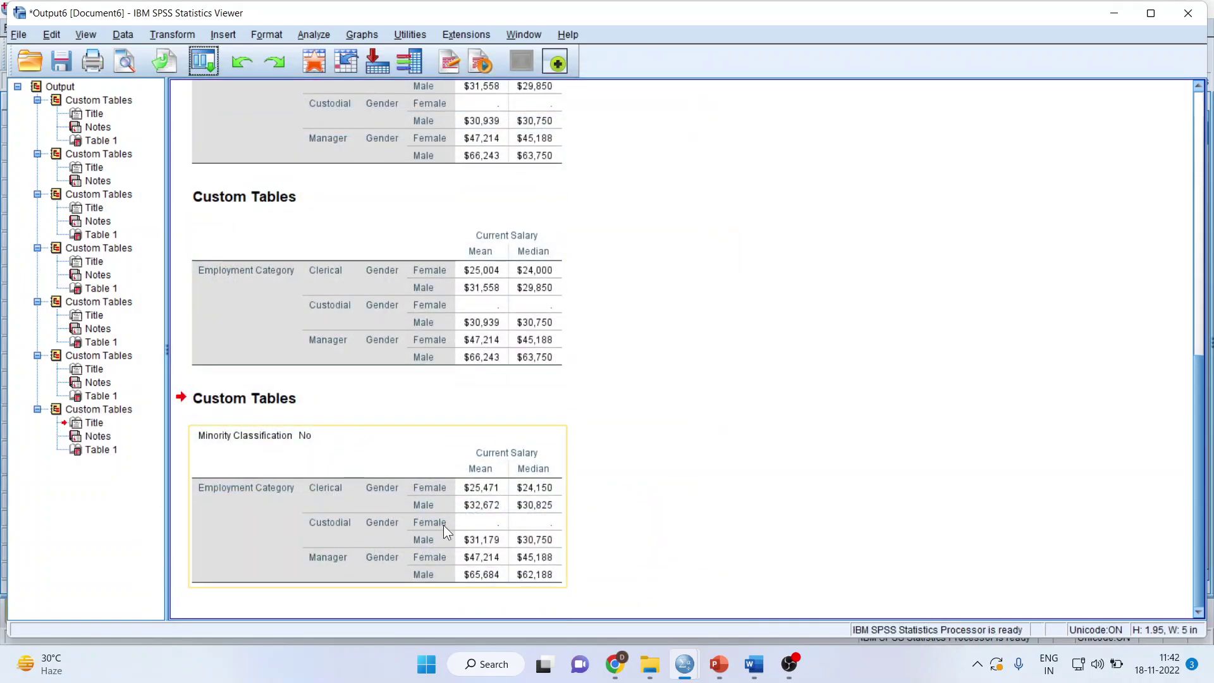
left_click(365, 274)
left_click(412, 462)
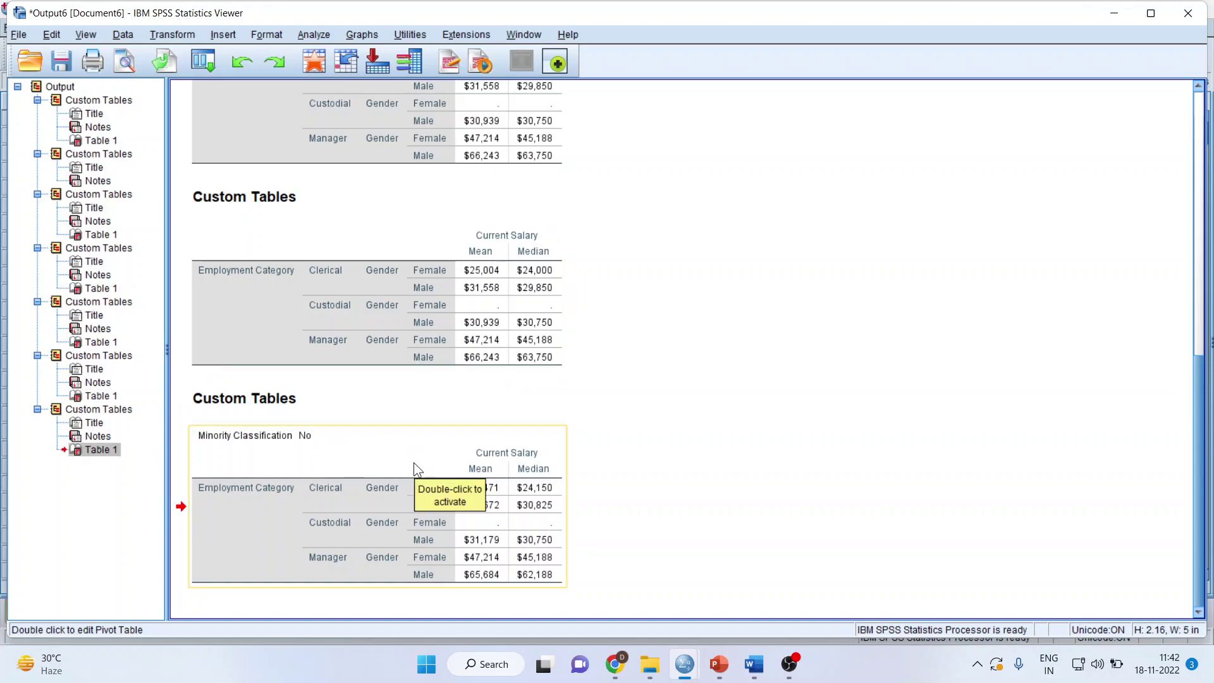
double_click(309, 435)
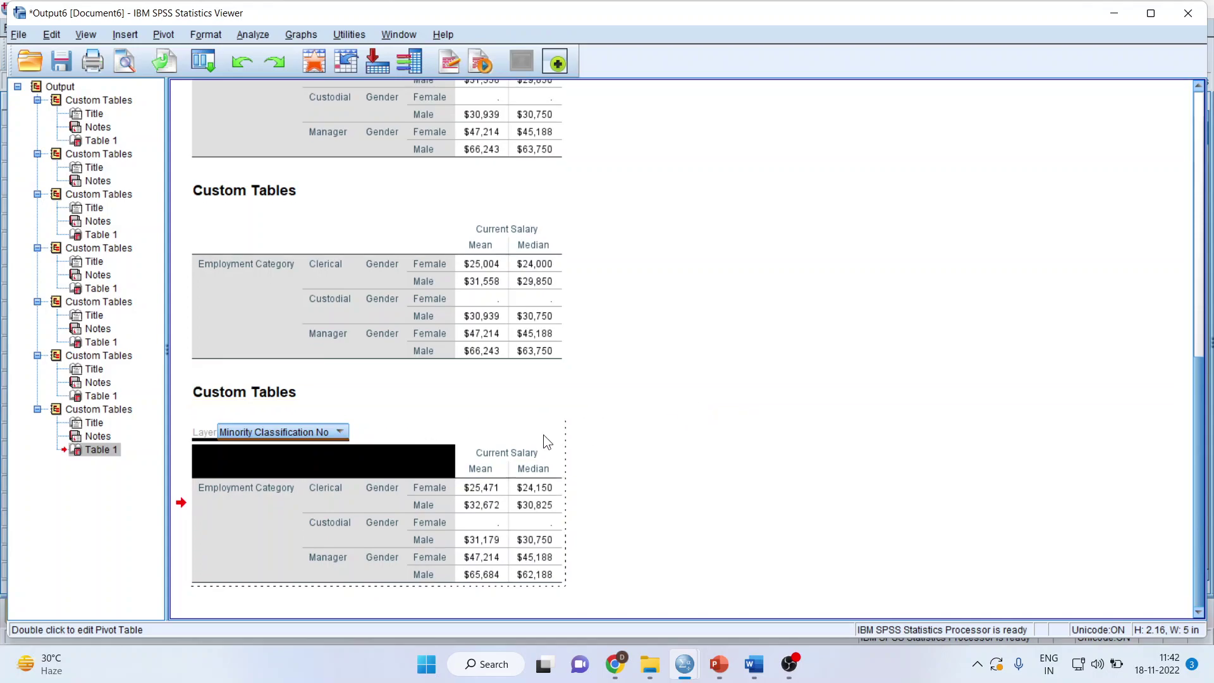
View the Minority Classification Yes layer, then return to the No layer
left_click(341, 434)
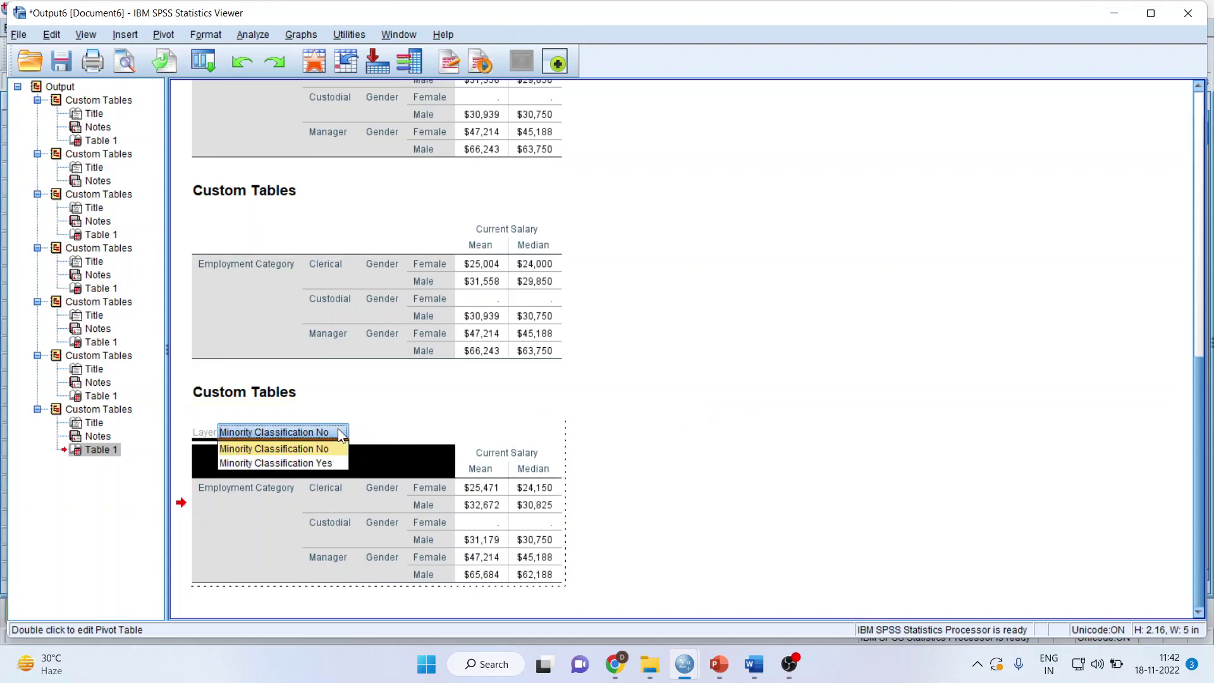
left_click(335, 466)
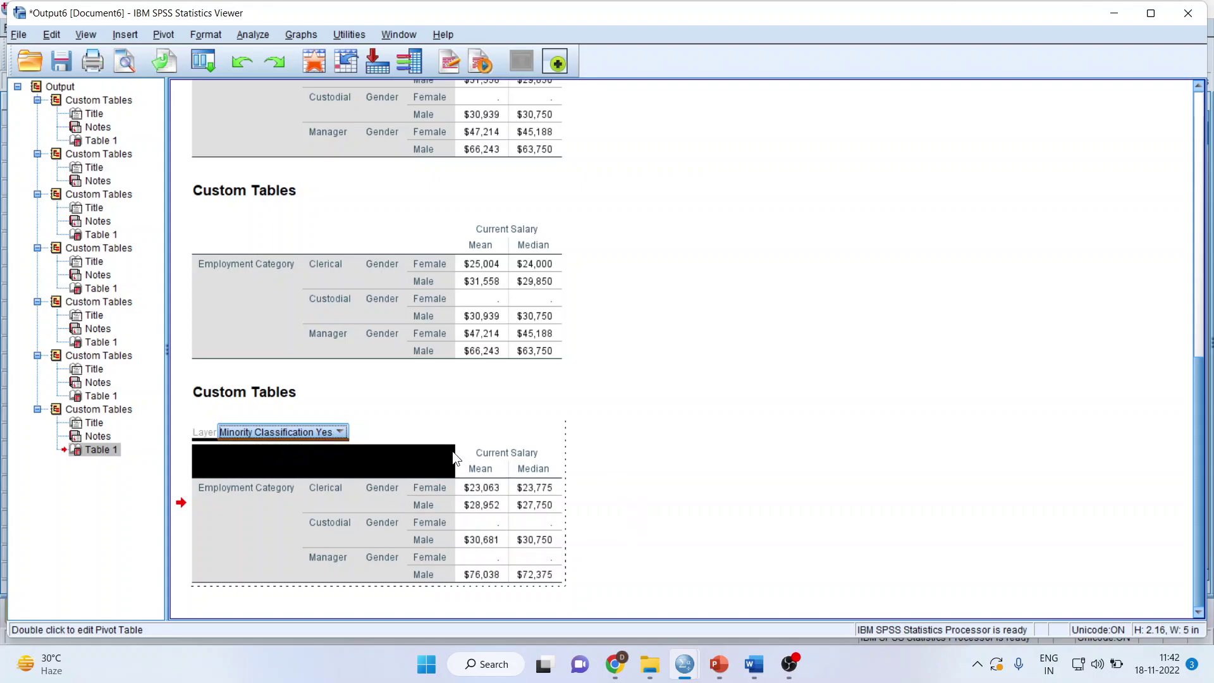
left_click(341, 435)
left_click(332, 448)
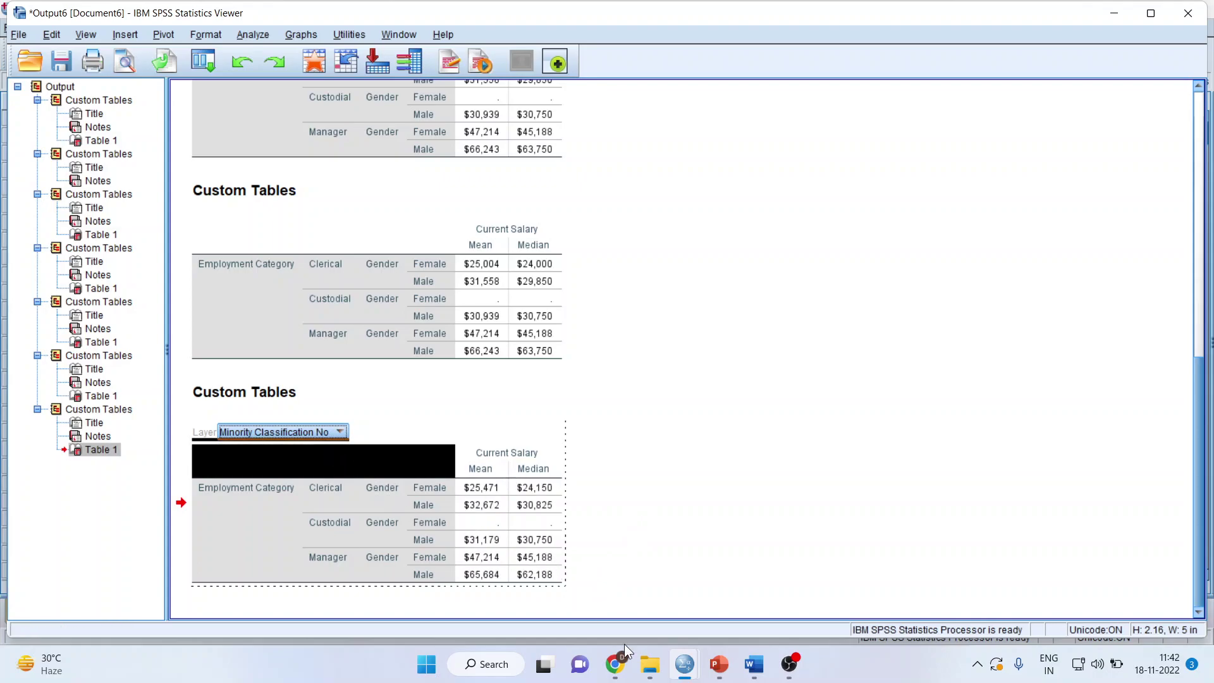
mouse_move(690, 676)
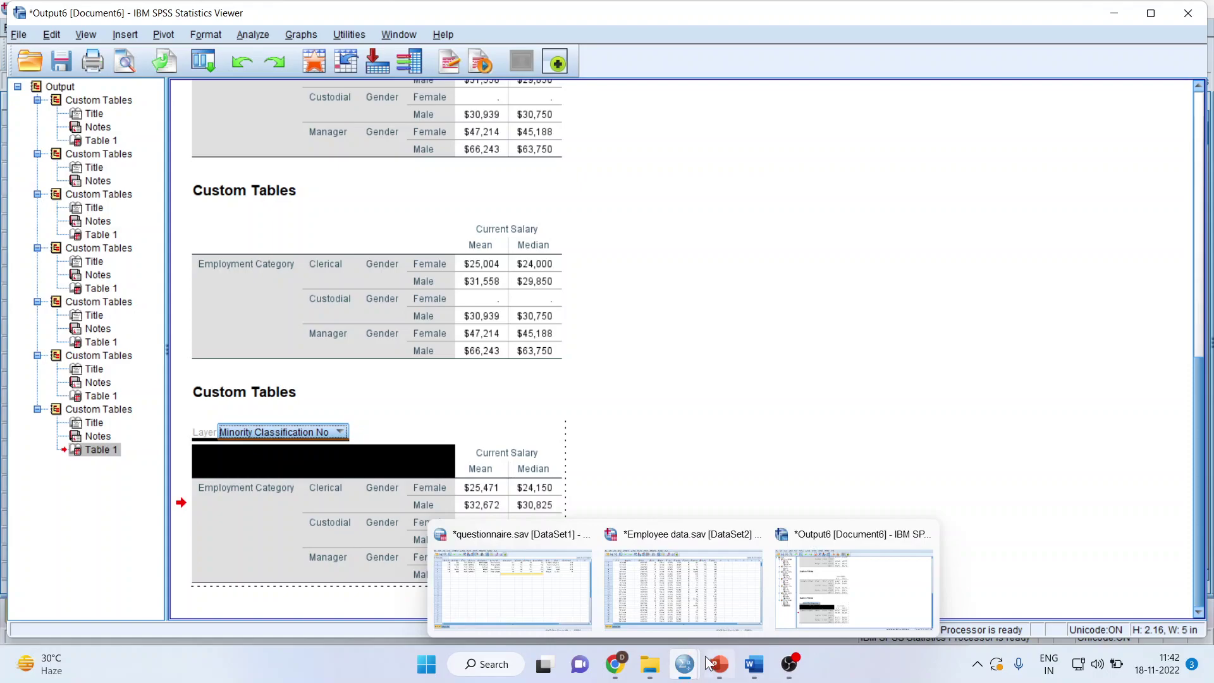
Bring PowerPoint forward and move to slide 2, 'Thank You'
left_click(719, 664)
scroll(657, 628, "down", 1)
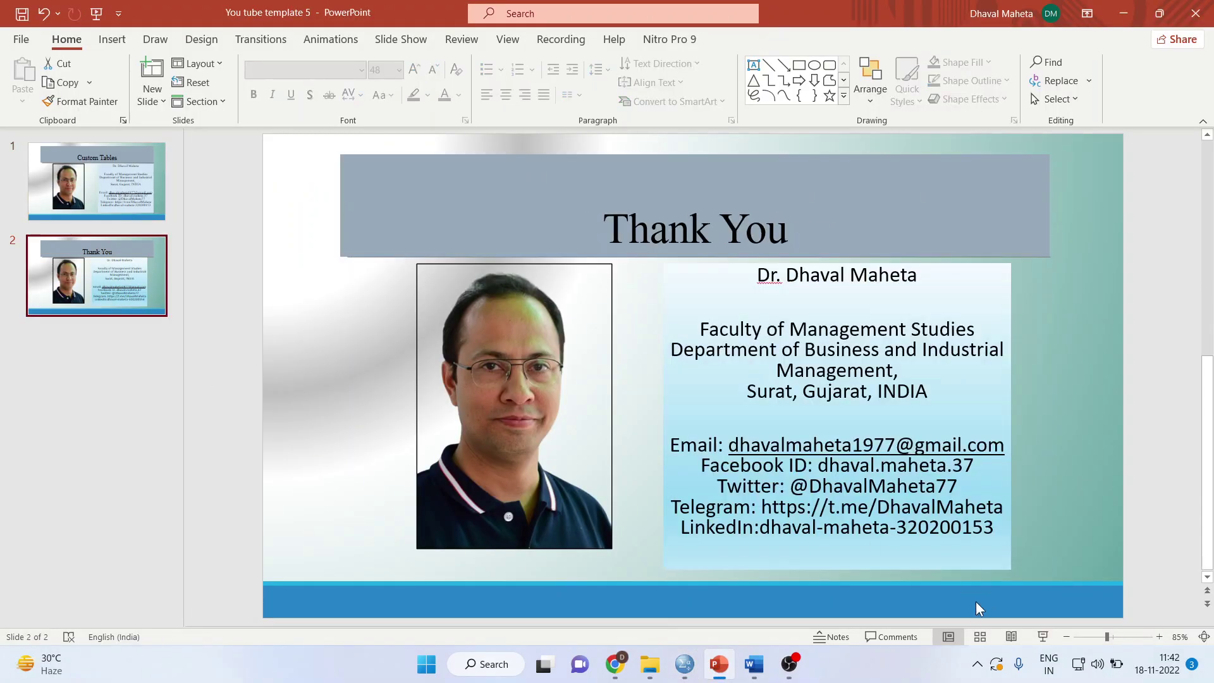